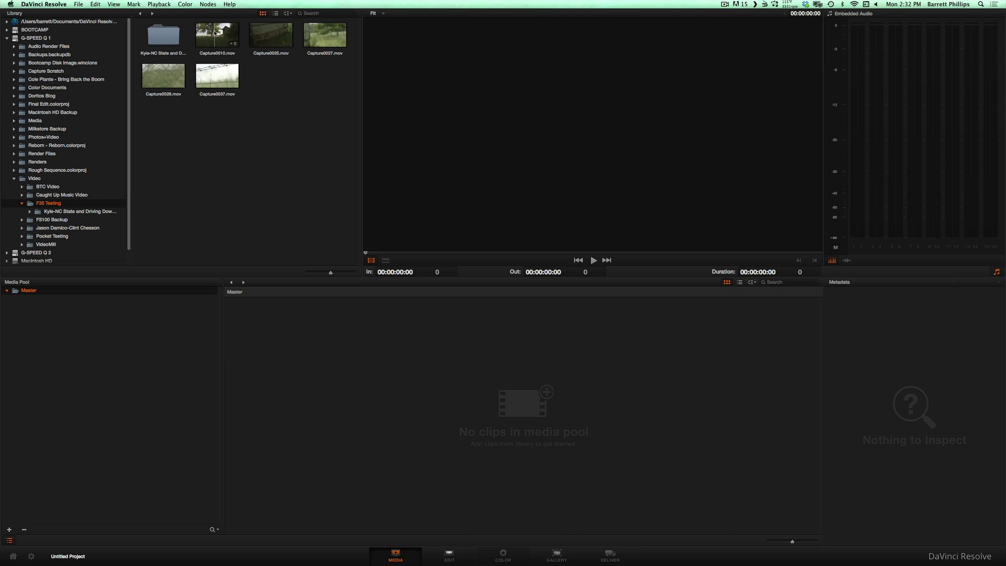
Add Capture0010, Capture0025 and Capture0027 from the Library to the Media Pool, then go to Edit
{"action": "left_click", "coordinate": [217, 36]}
{"action": "left_click_drag", "start_coordinate": [216, 74], "coordinate": [333, 396]}
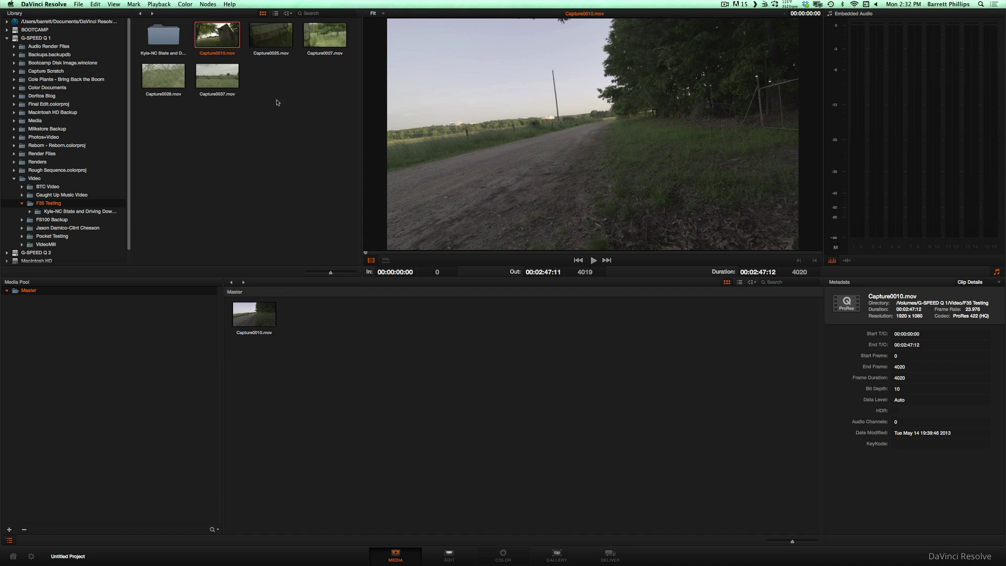
{"action": "left_click_drag", "start_coordinate": [274, 37], "coordinate": [310, 314]}
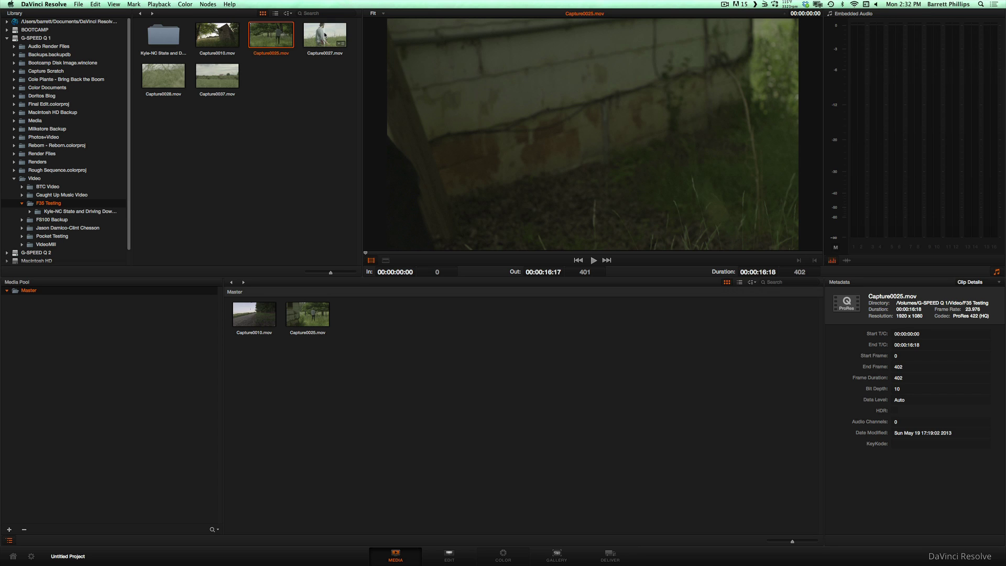
{"action": "left_click_drag", "start_coordinate": [325, 35], "coordinate": [336, 328]}
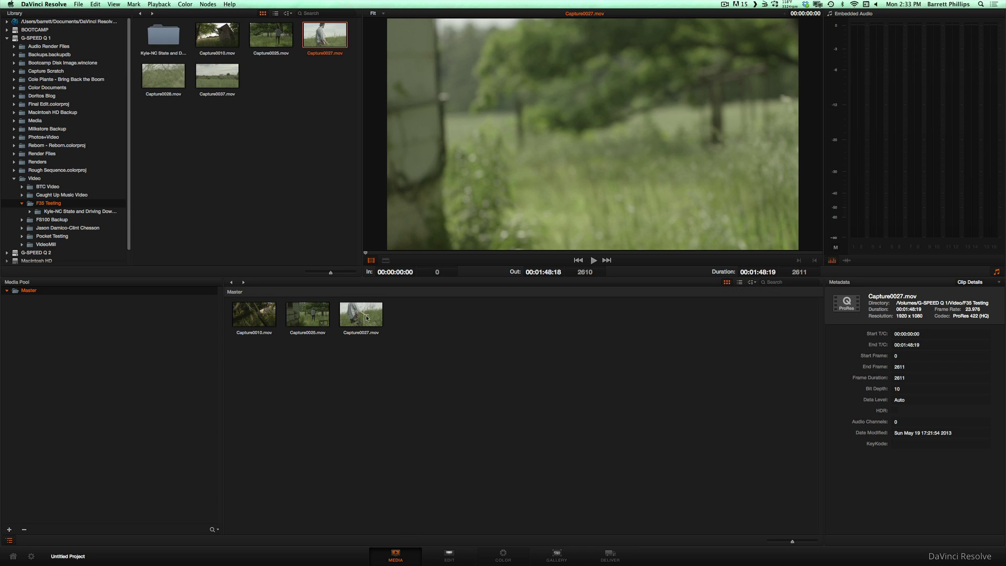
{"action": "left_click", "coordinate": [450, 556]}
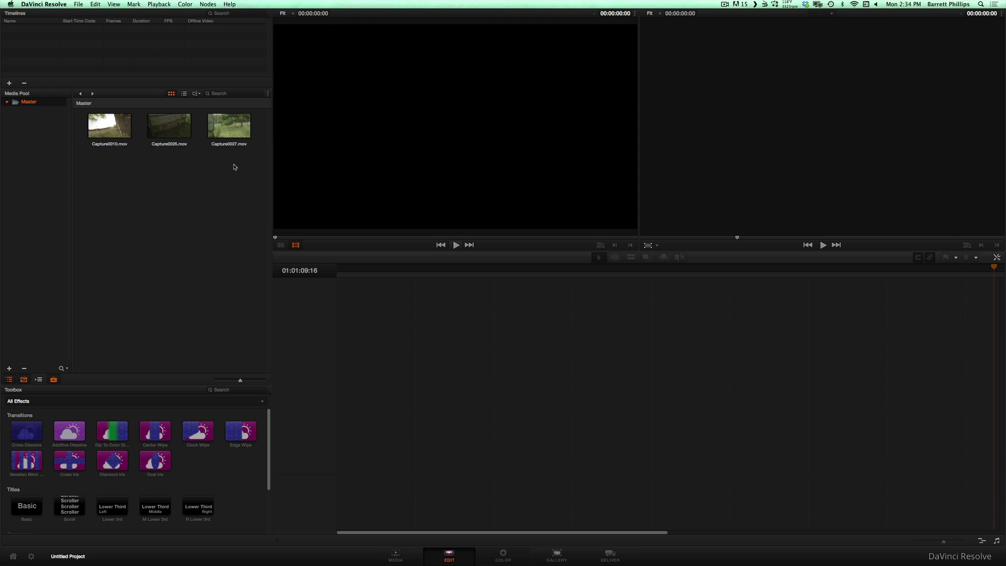
Marquee-select the three capture clips in the Media Pool
{"action": "left_click_drag", "start_coordinate": [234, 167], "coordinate": [110, 125]}
Change the selected clips' Clip Attributes Levels from Auto to Video Levels 64 - 960
{"action": "right_click", "coordinate": [228, 131]}
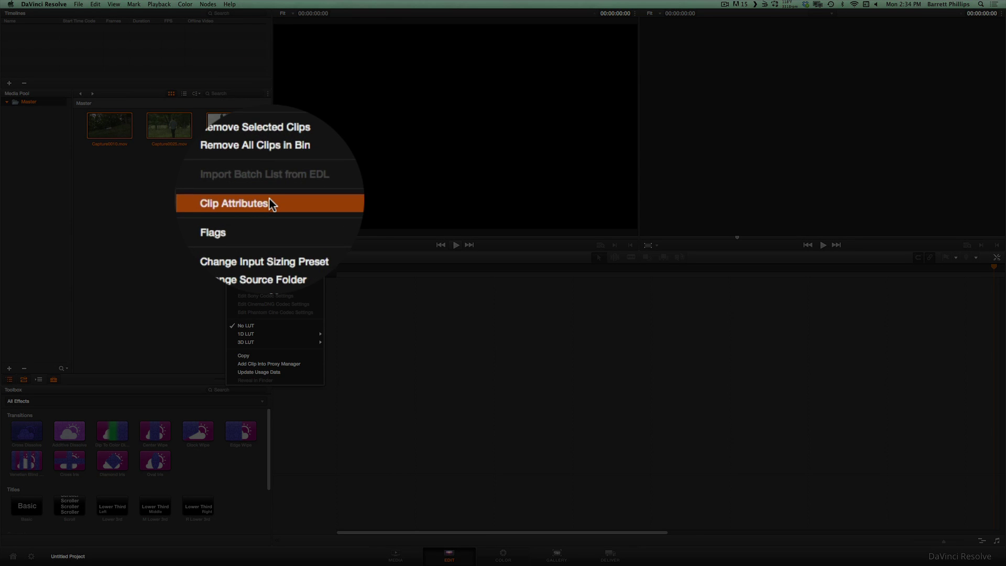
{"action": "left_click", "coordinate": [269, 201]}
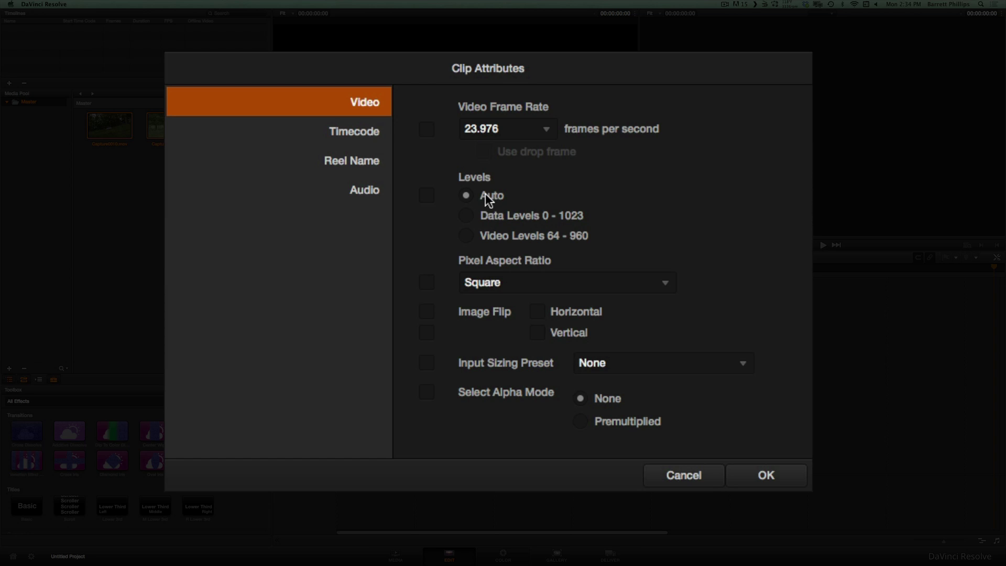
{"action": "left_click", "coordinate": [487, 236]}
{"action": "left_click", "coordinate": [757, 470]}
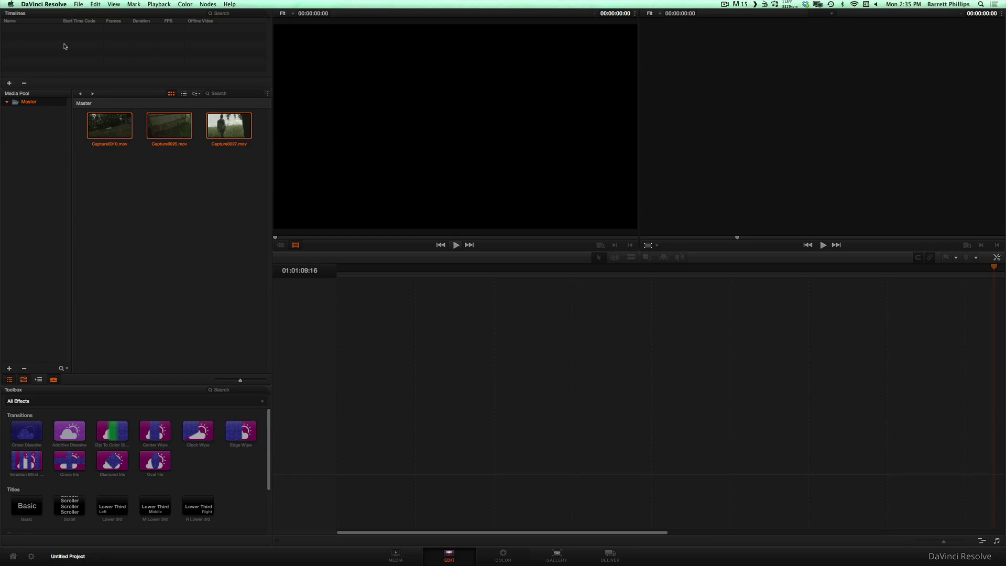
Create Timeline 1 from the Media Pool clips with Empty Timeline unchecked
{"action": "right_click", "coordinate": [64, 45]}
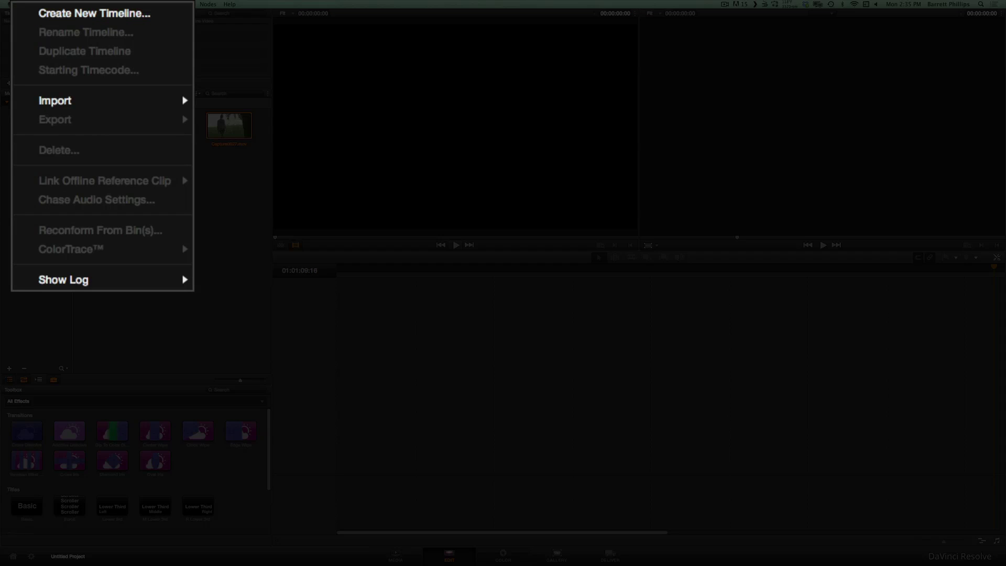
{"action": "left_click", "coordinate": [65, 14]}
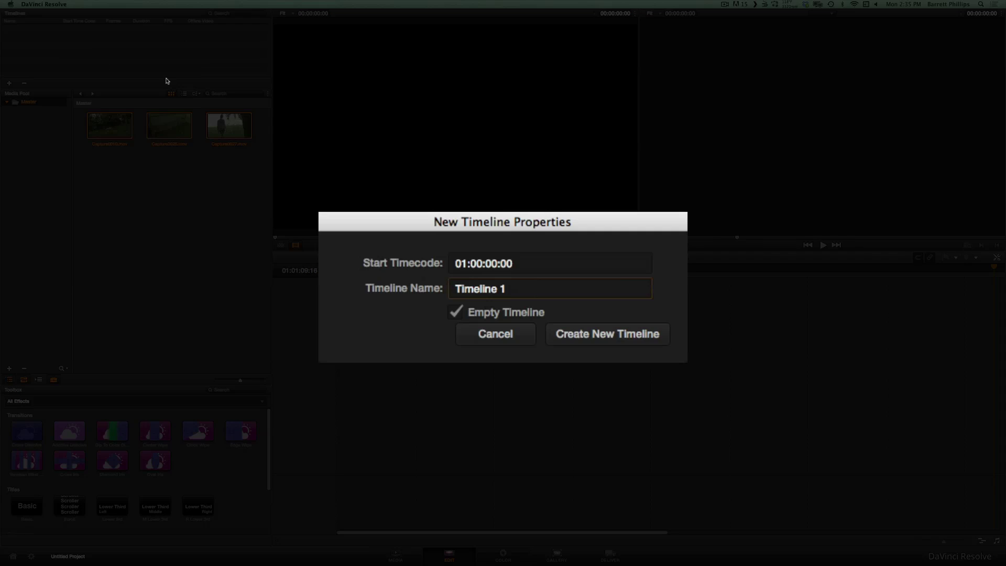
{"action": "left_click", "coordinate": [455, 311]}
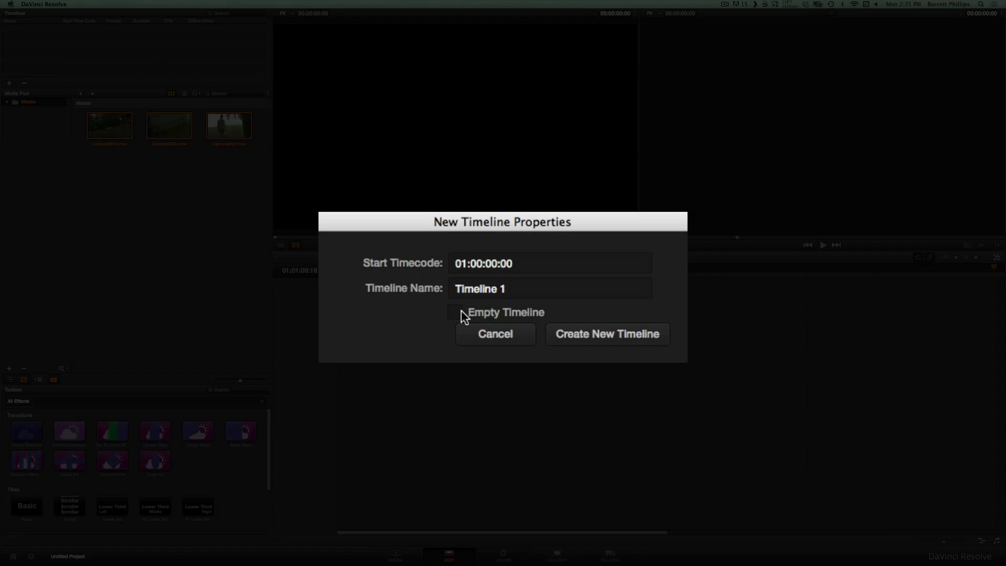
{"action": "left_click", "coordinate": [568, 337]}
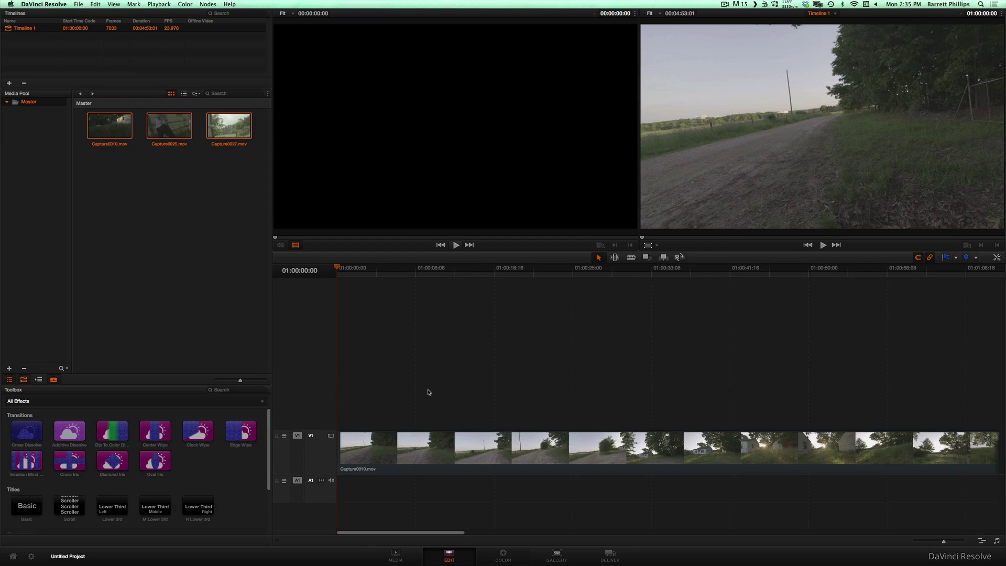
Switch to the Color page and scrub forward through the first clip in the viewer
{"action": "left_click", "coordinate": [503, 555]}
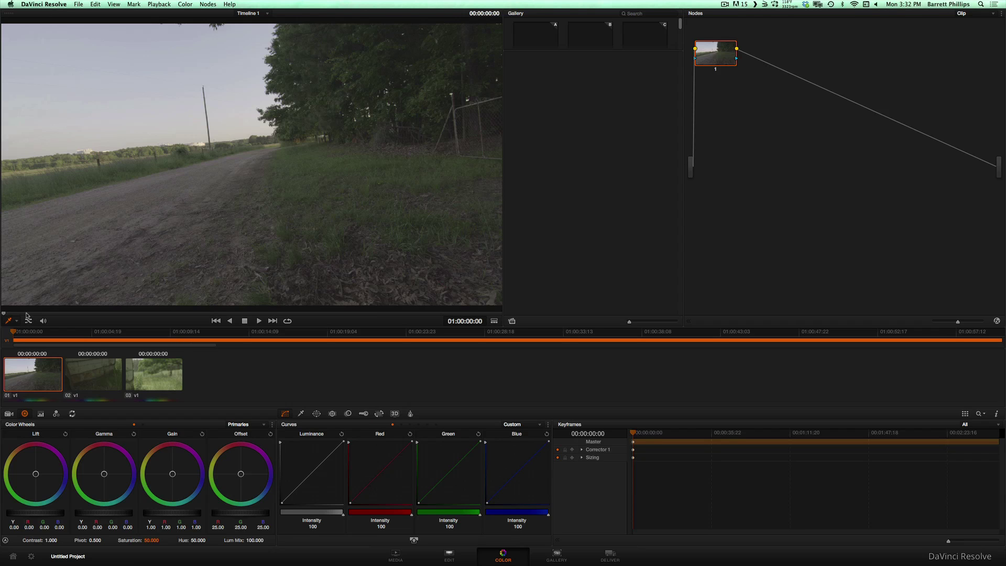
{"action": "left_click_drag", "start_coordinate": [27, 315], "coordinate": [134, 315]}
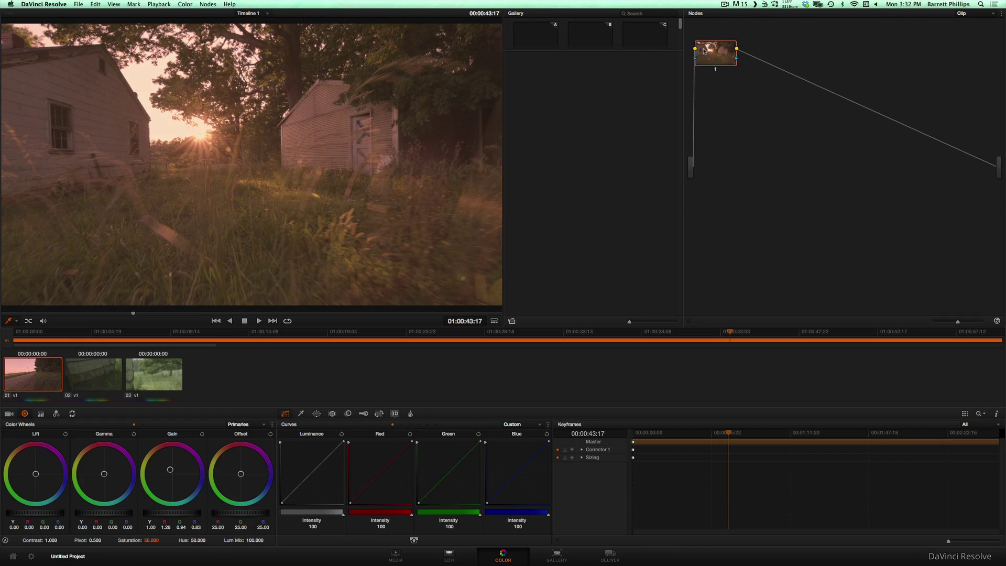
Undo the pink grade and add serial node 2 after node 1
{"action": "key", "text": "super+z"}
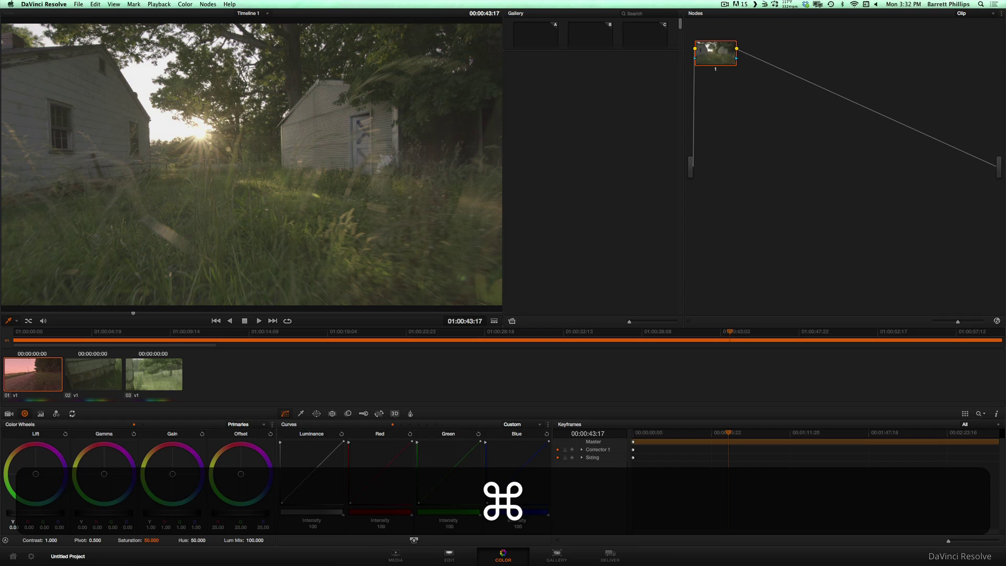
{"action": "left_click", "coordinate": [208, 4]}
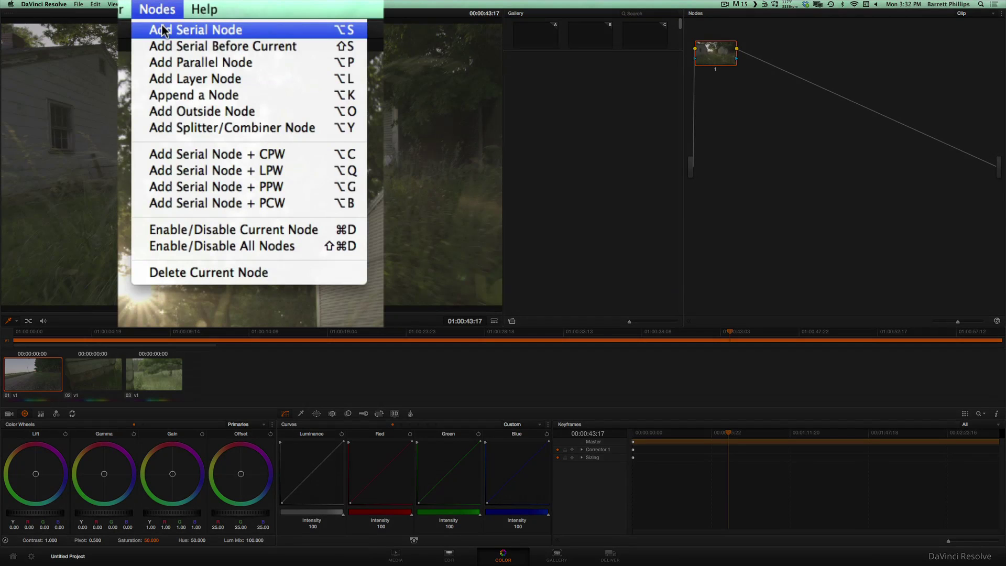
{"action": "left_click", "coordinate": [162, 30]}
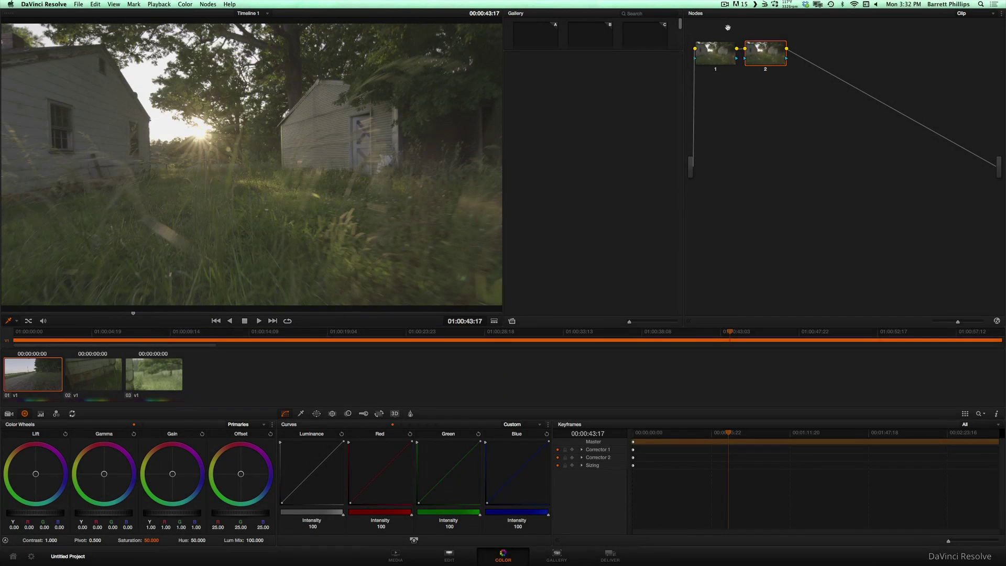
Position node 2 at the right side of the node graph
{"action": "left_click_drag", "start_coordinate": [766, 56], "coordinate": [944, 64]}
{"action": "left_click_drag", "start_coordinate": [891, 109], "coordinate": [914, 102]}
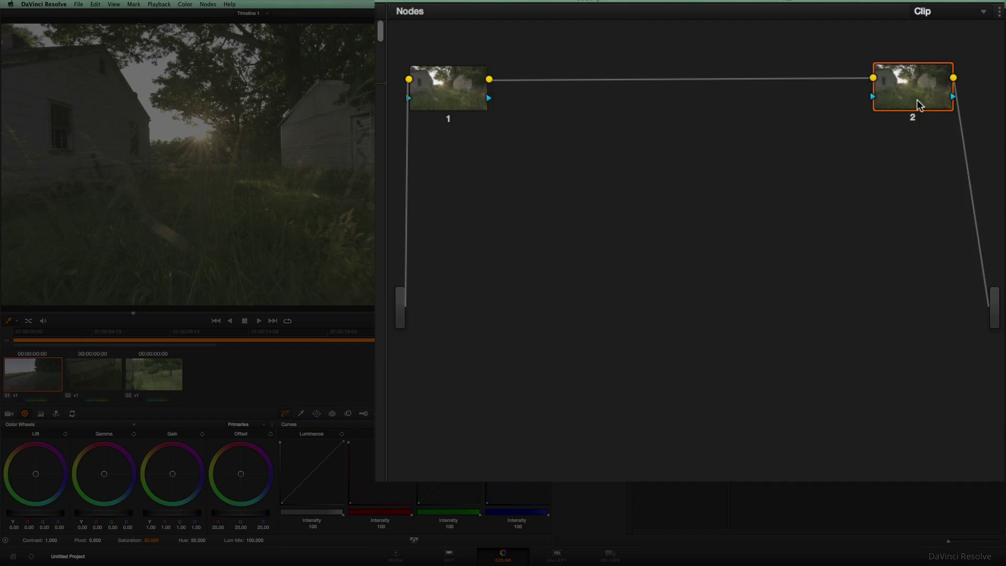
{"action": "right_click", "coordinate": [912, 85]}
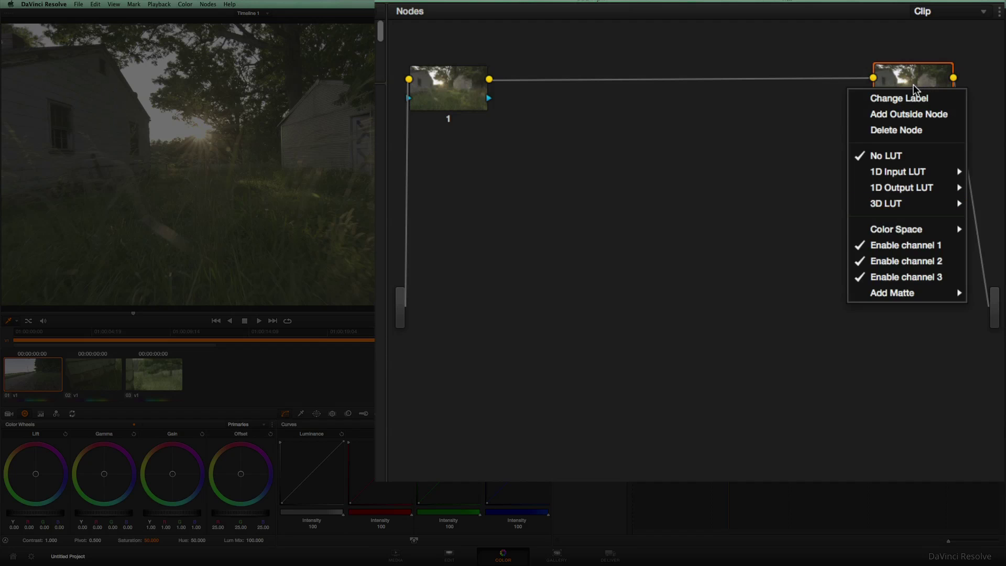
{"action": "left_click", "coordinate": [910, 77]}
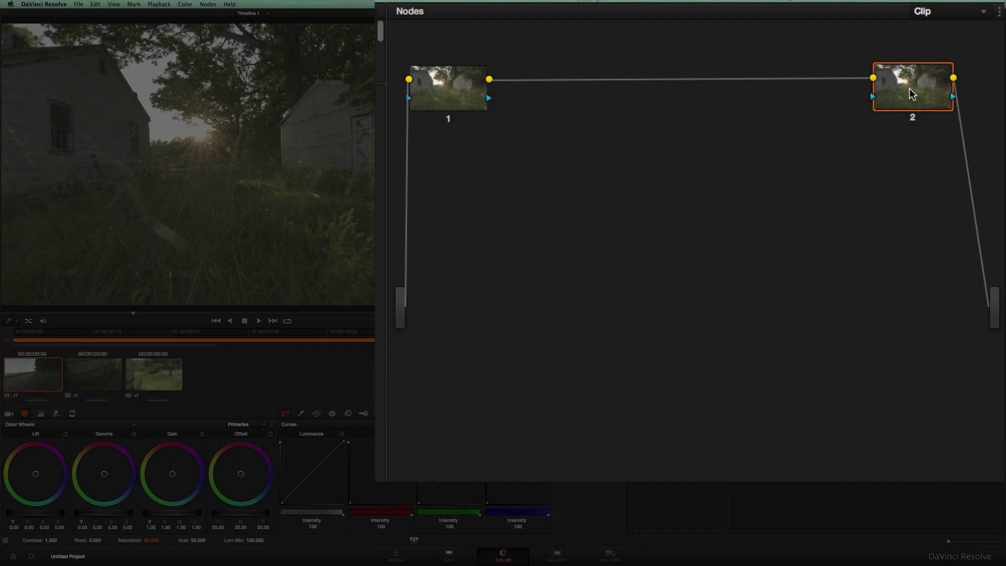
{"action": "left_click_drag", "start_coordinate": [910, 89], "coordinate": [910, 91]}
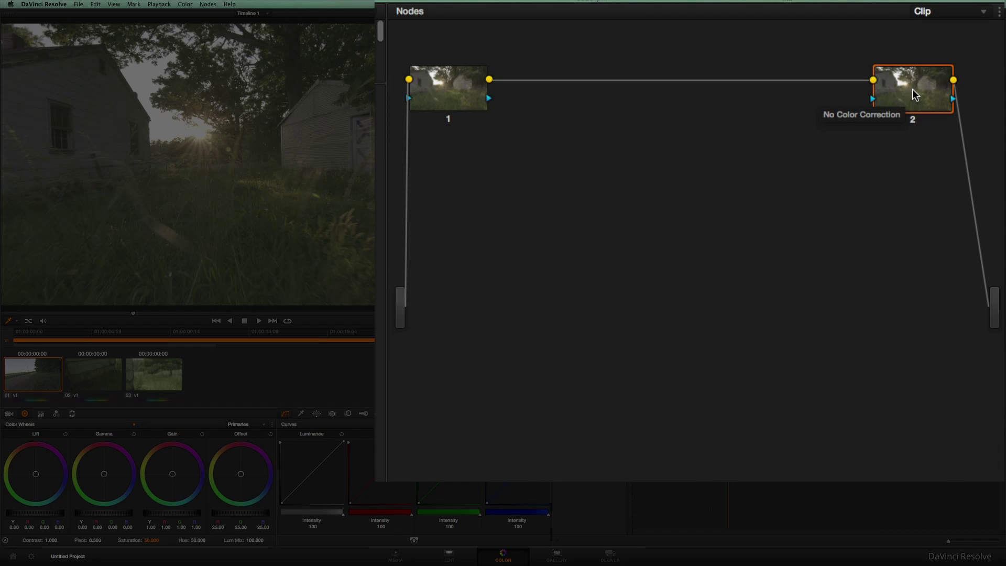
Apply the 3D LUT Film Looks > Rec709 Kodak 2383 D65 to node 2
{"action": "right_click", "coordinate": [913, 91]}
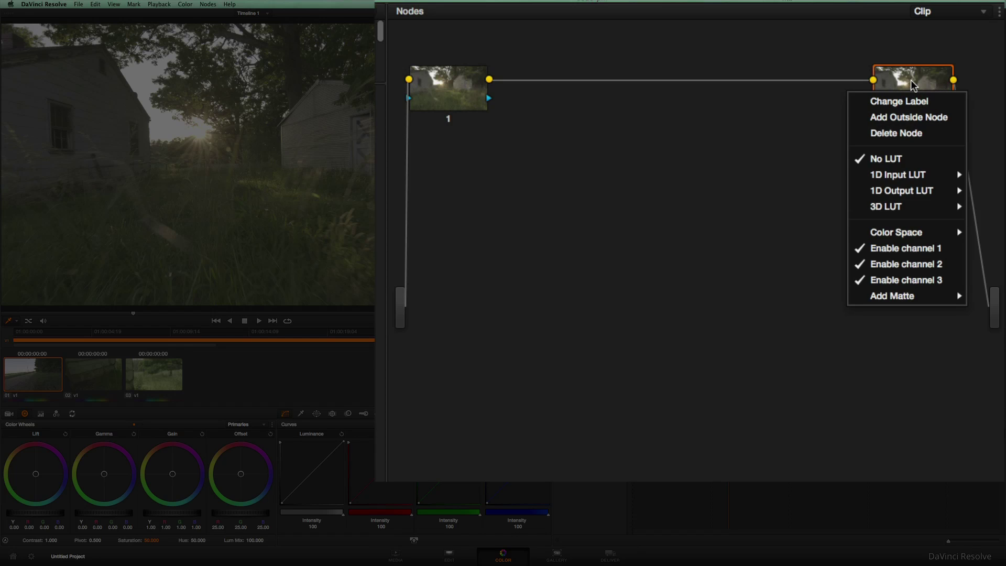
{"action": "mouse_move", "coordinate": [881, 210]}
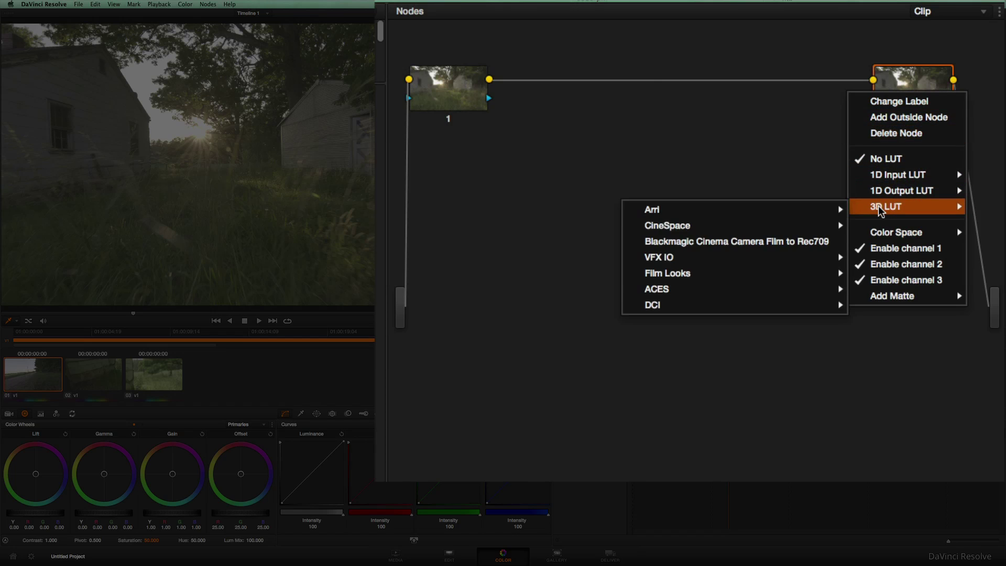
{"action": "mouse_move", "coordinate": [718, 276]}
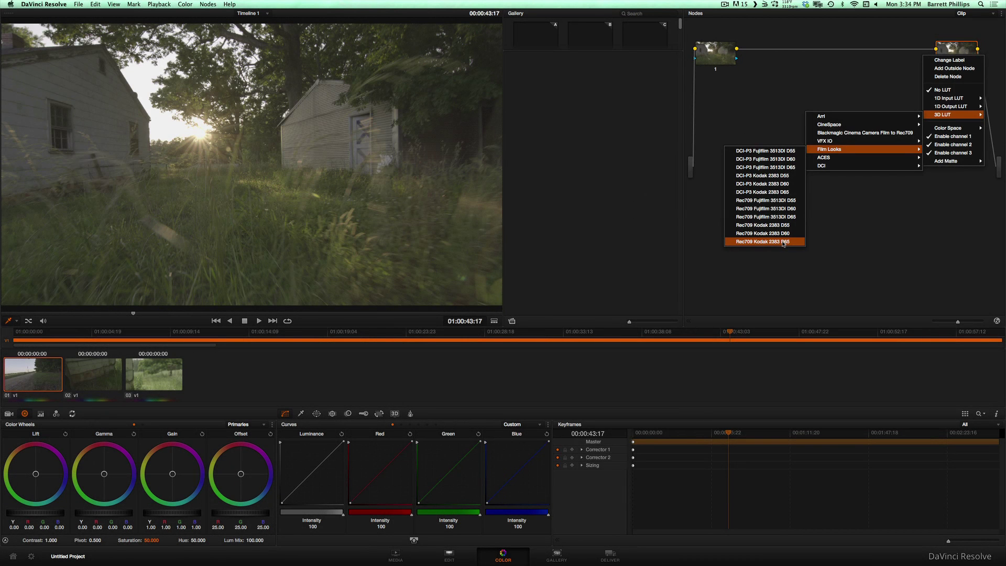
{"action": "left_click", "coordinate": [784, 242]}
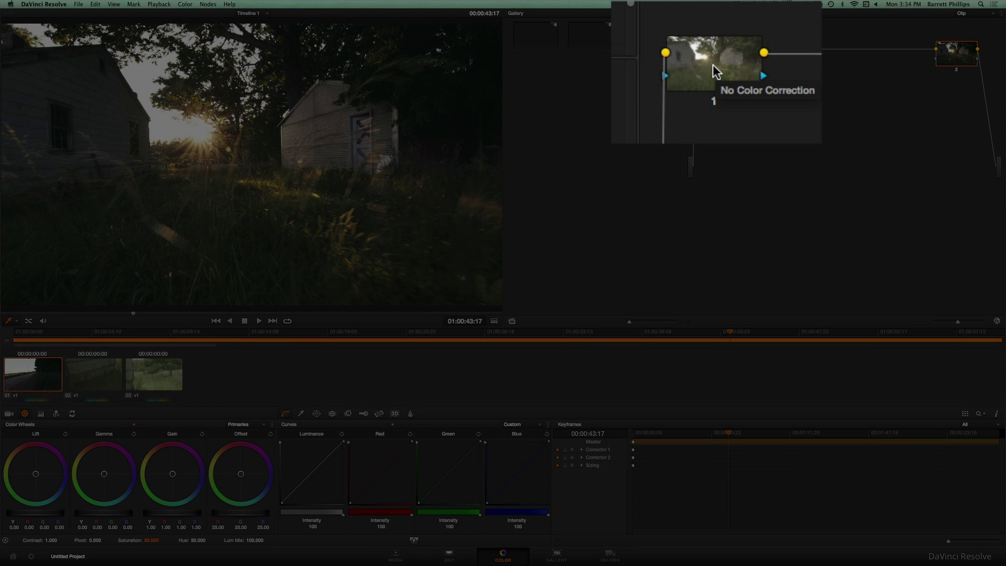
On node 1, raise Saturation and shift Gain toward blue to R 0.93, G 1.01, B 1.08
{"action": "left_click", "coordinate": [715, 54]}
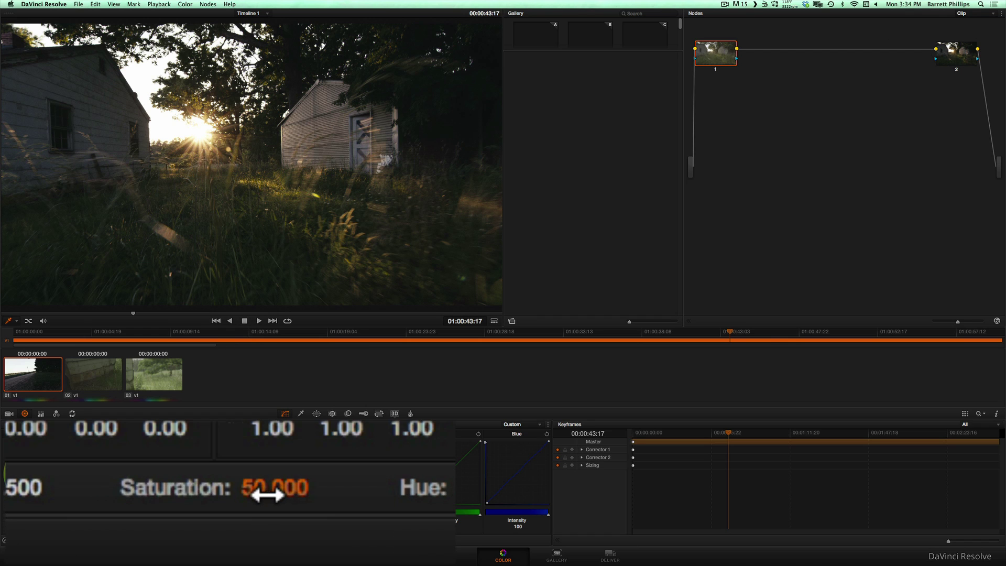
{"action": "left_click_drag", "start_coordinate": [267, 495], "coordinate": [313, 495]}
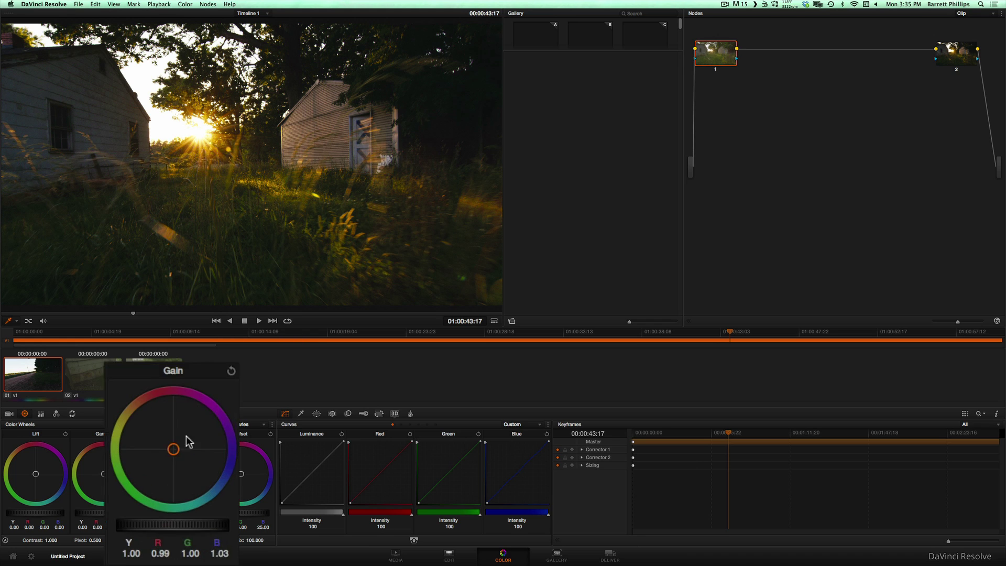
{"action": "left_click_drag", "start_coordinate": [178, 468], "coordinate": [179, 470]}
{"action": "left_click_drag", "start_coordinate": [197, 380], "coordinate": [232, 414]}
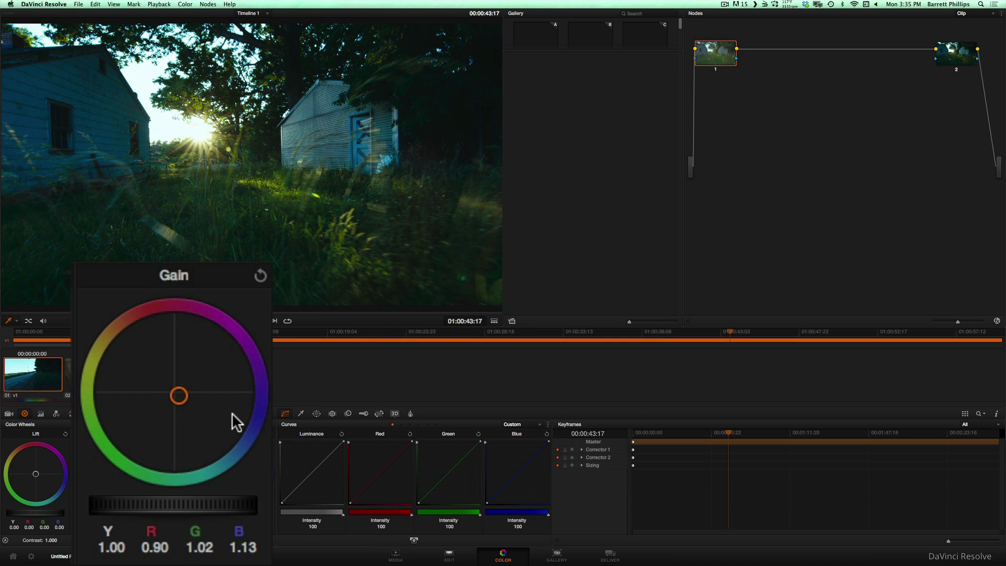
{"action": "left_click_drag", "start_coordinate": [231, 413], "coordinate": [224, 407]}
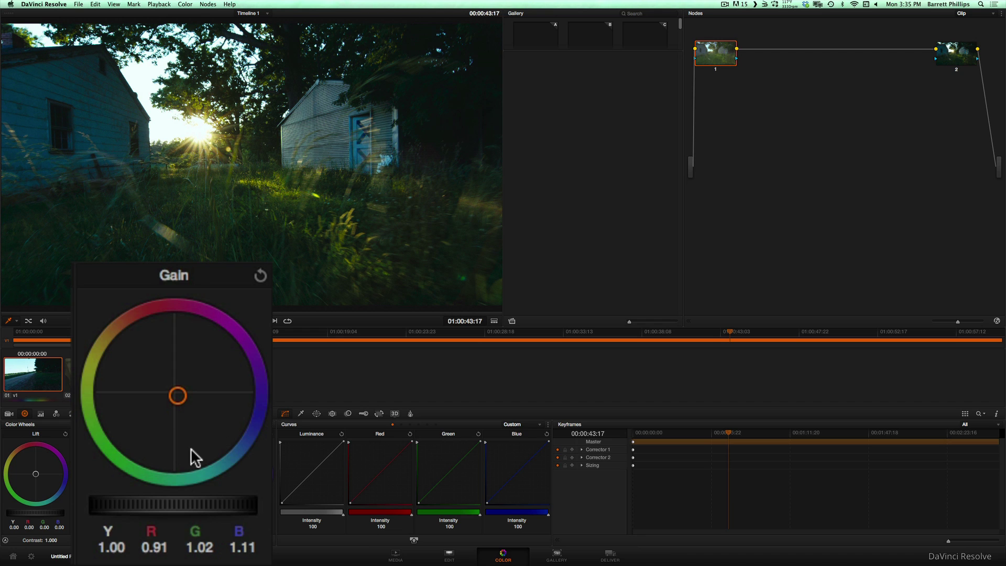
{"action": "mouse_move", "coordinate": [208, 401]}
{"action": "left_mouse_down"}
{"action": "mouse_move", "coordinate": [202, 393]}
{"action": "mouse_move", "coordinate": [198, 402]}
{"action": "left_mouse_up"}
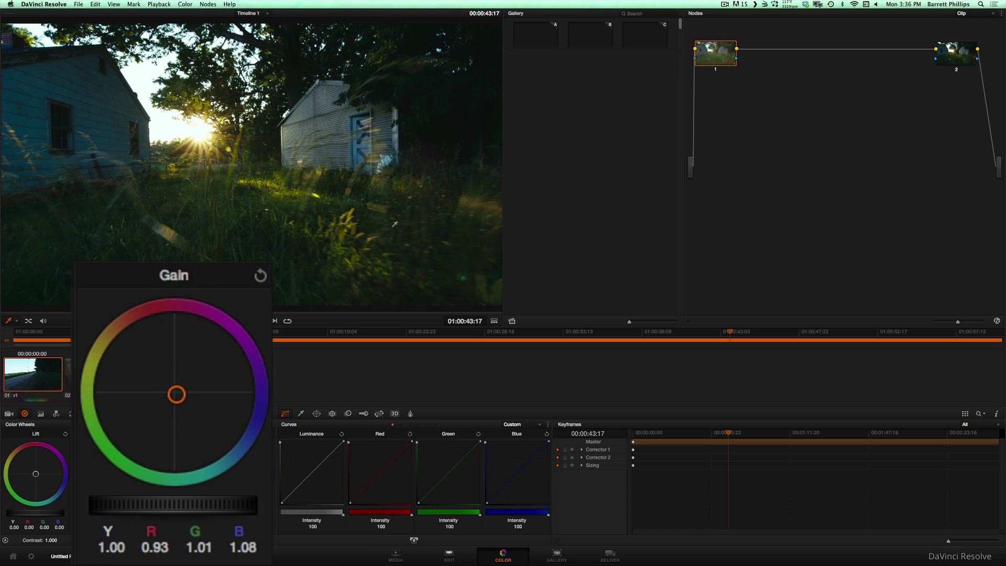
Toggle node 1 off and on with Cmd+D to compare against the original, leaving it enabled
{"action": "key", "text": "super"}
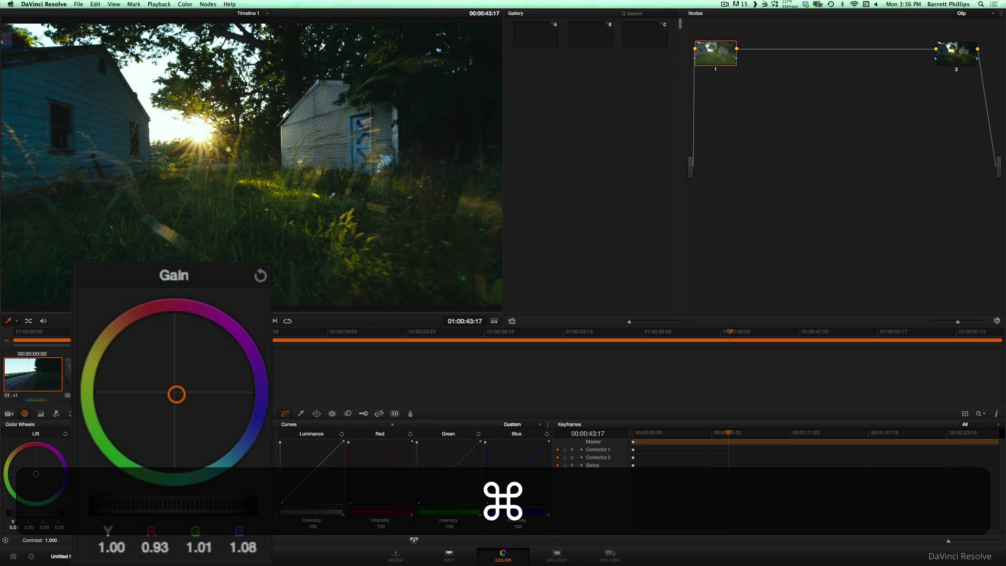
{"action": "key", "text": "super+d"}
{"action": "key", "text": "super+d"}
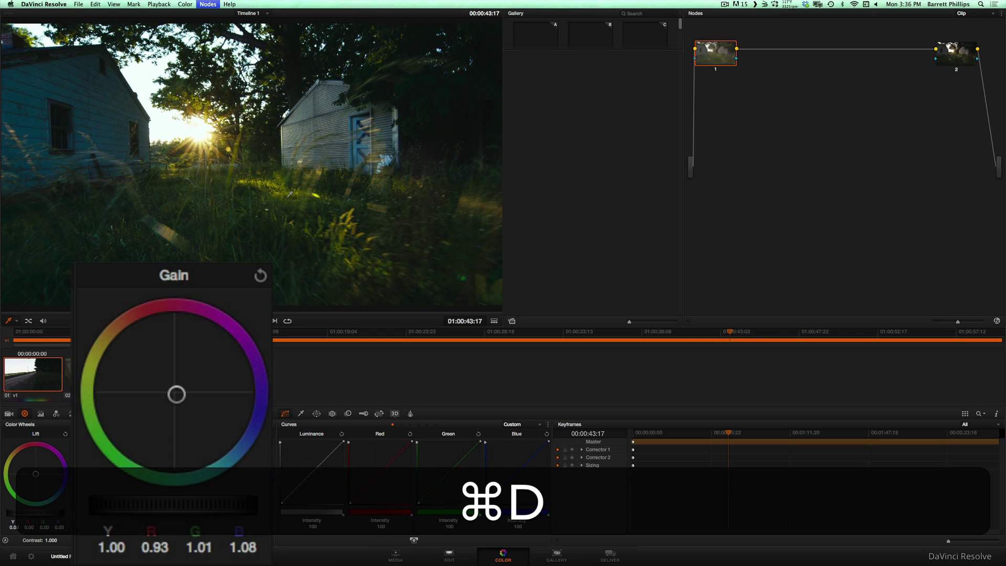
{"action": "key", "text": "super+d"}
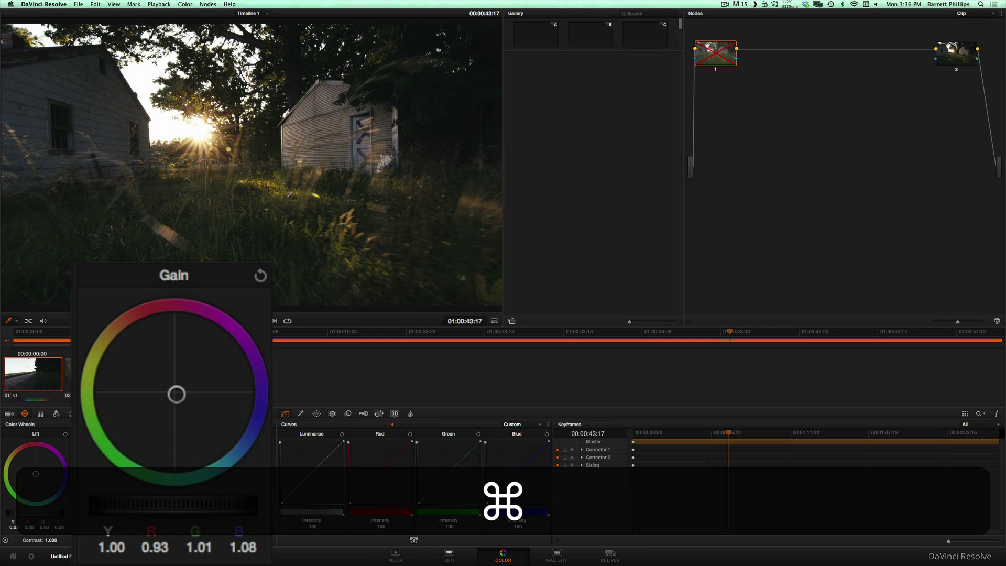
{"action": "key", "text": "super+d"}
{"action": "key", "text": "super+d"}
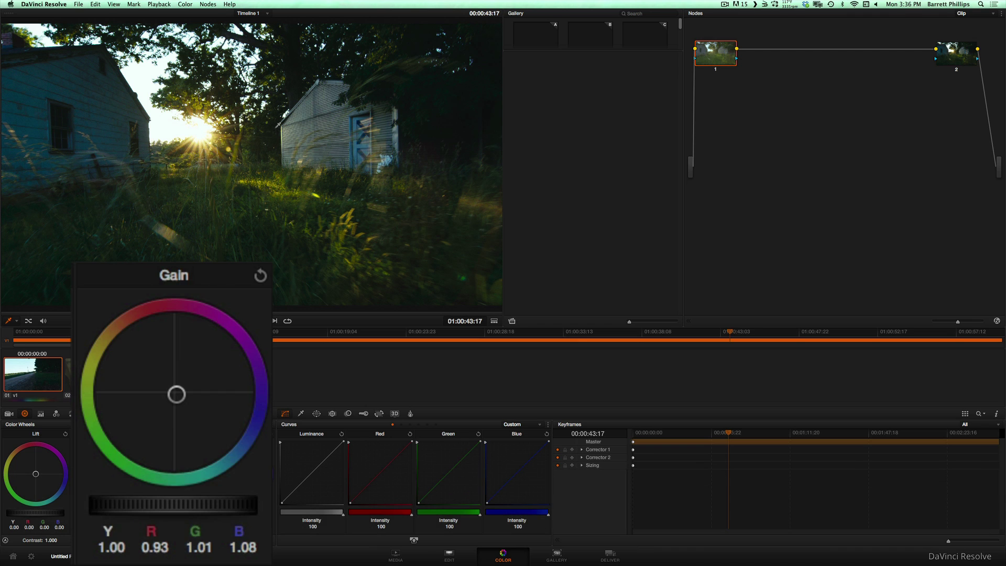
{"action": "key", "text": "super+d"}
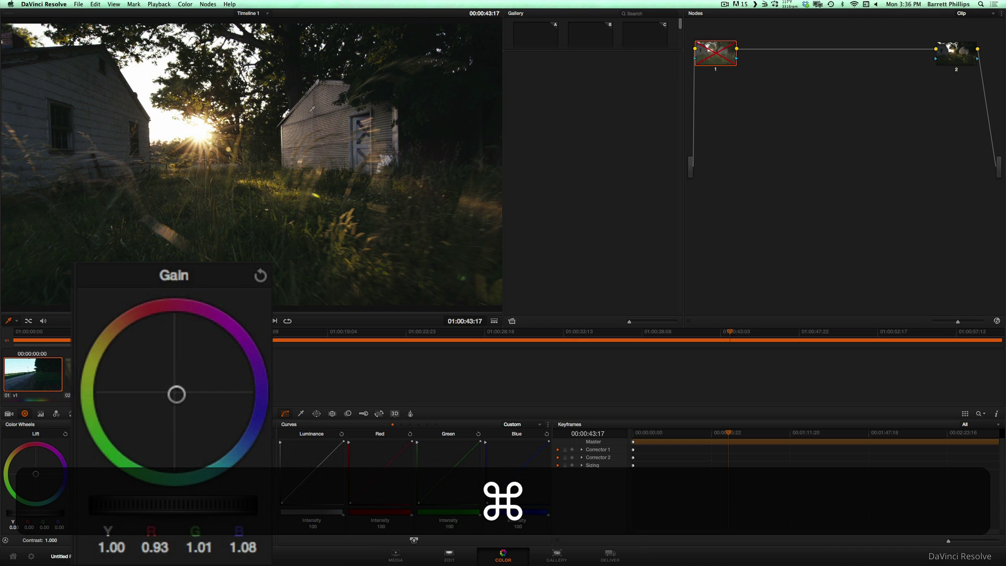
{"action": "key", "text": "super+d"}
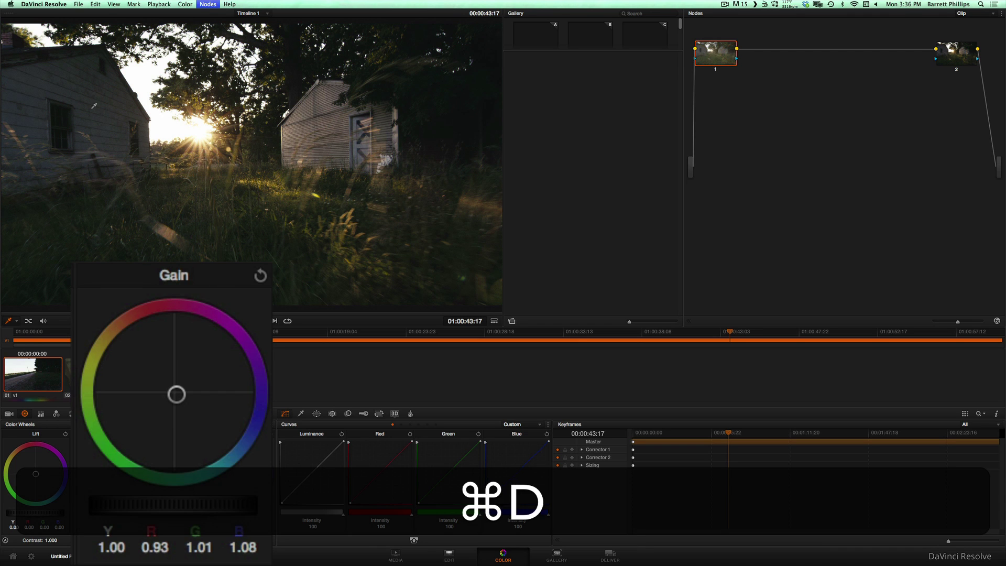
{"action": "key", "text": "super+d"}
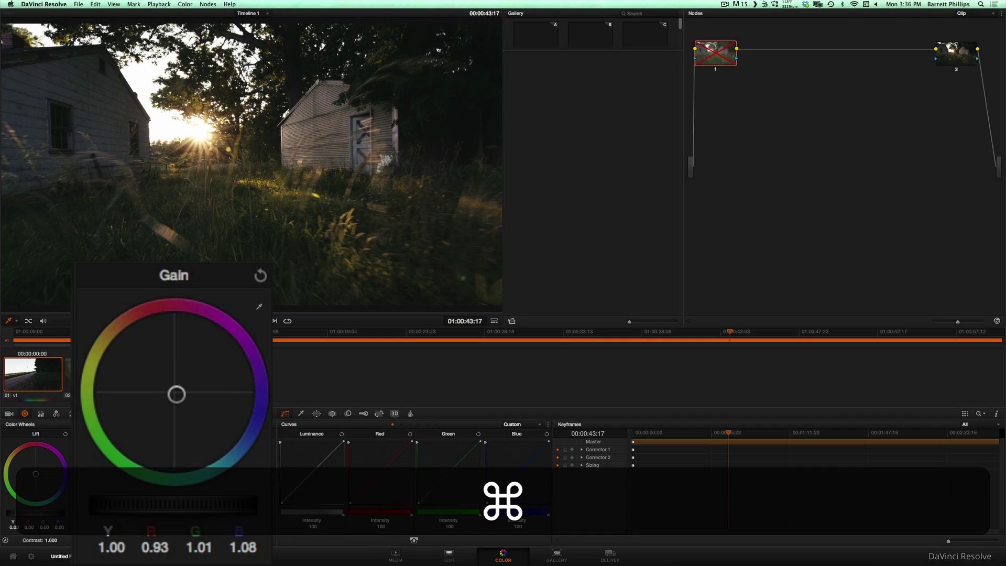
{"action": "key", "text": "super+d"}
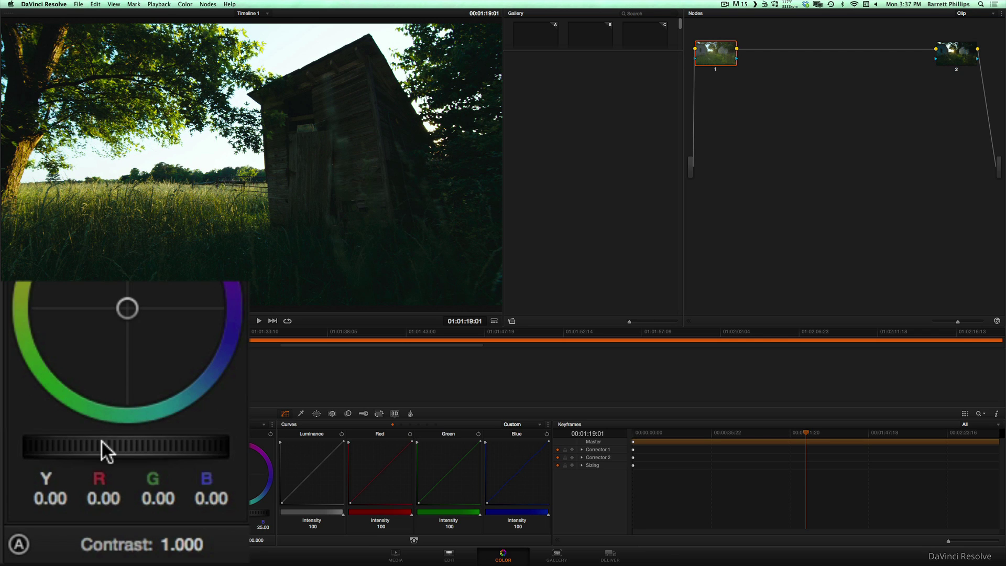
{"action": "left_click_drag", "start_coordinate": [124, 445], "coordinate": [74, 517]}
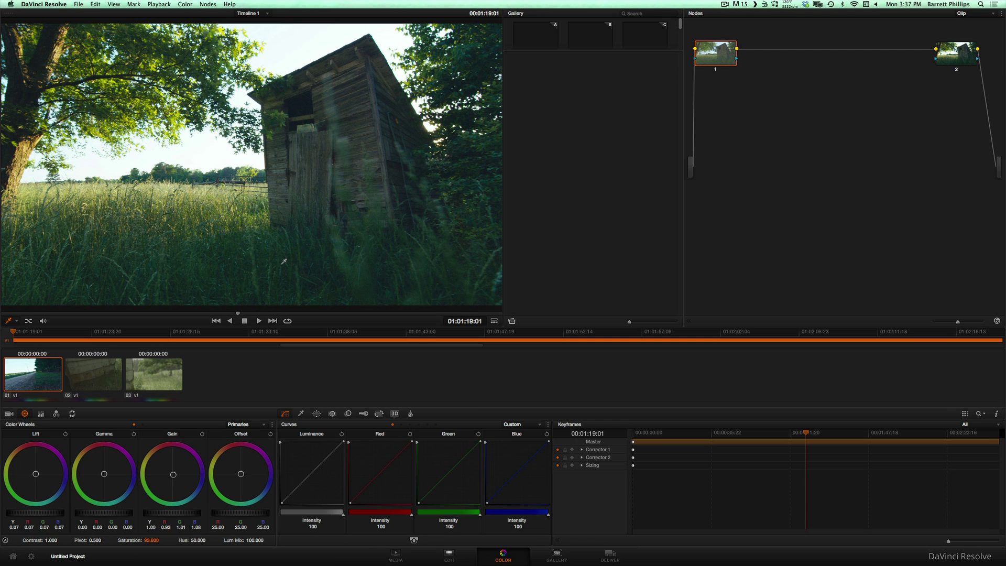
{"action": "key", "text": "super+z"}
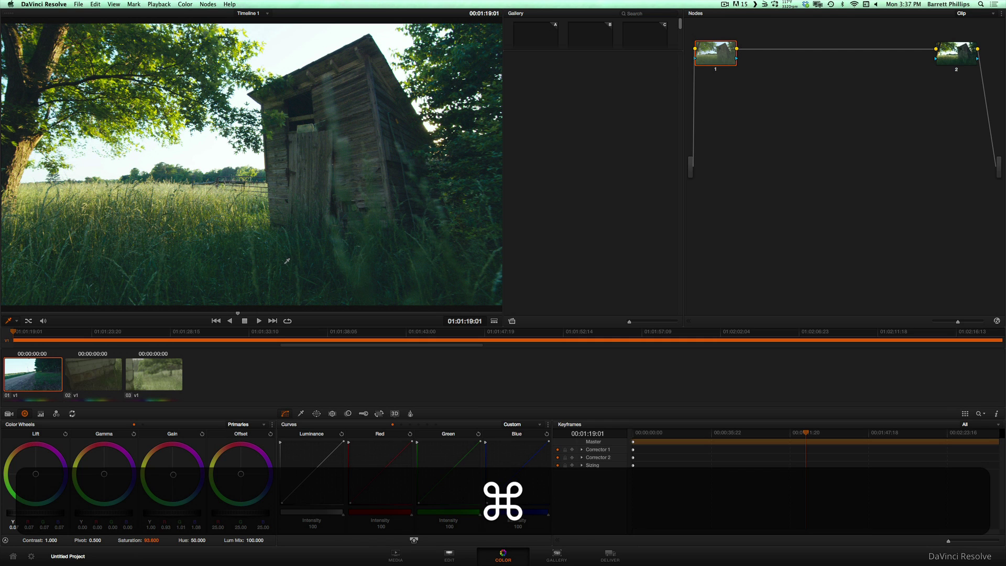
{"action": "key", "text": "super+z"}
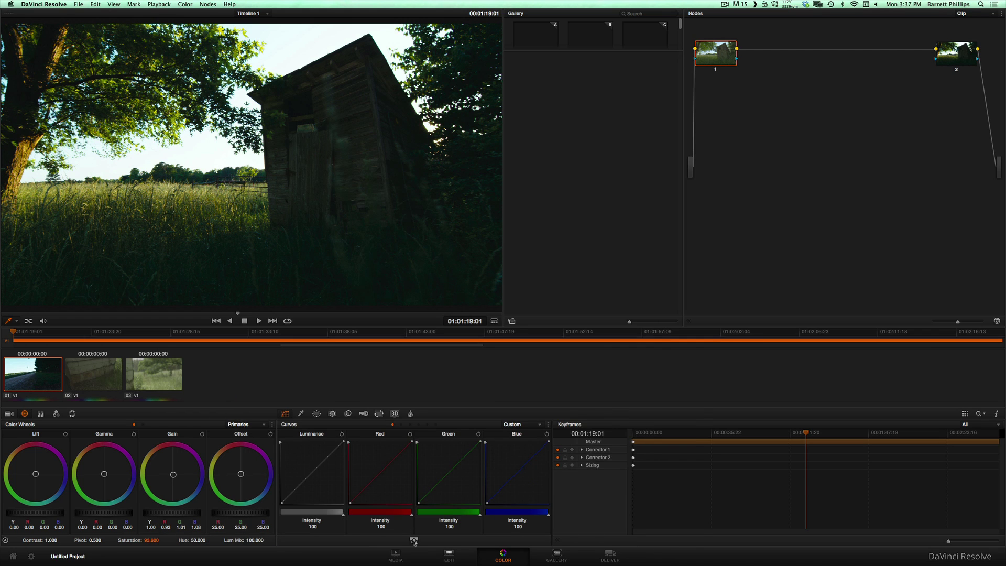
Expand the Curves window and add two luminance points forming an S-curve
{"action": "left_click", "coordinate": [414, 542]}
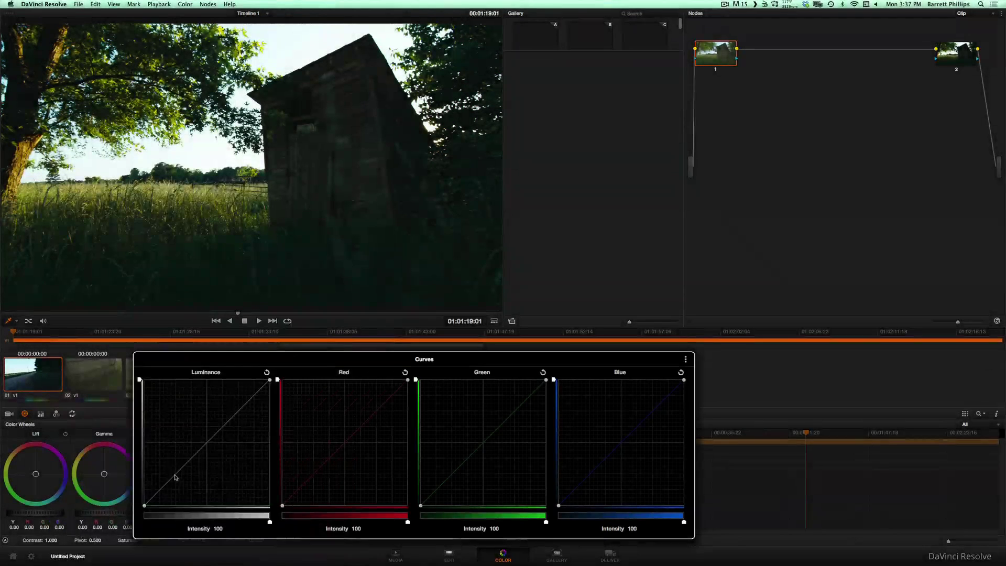
{"action": "left_click", "coordinate": [134, 417]}
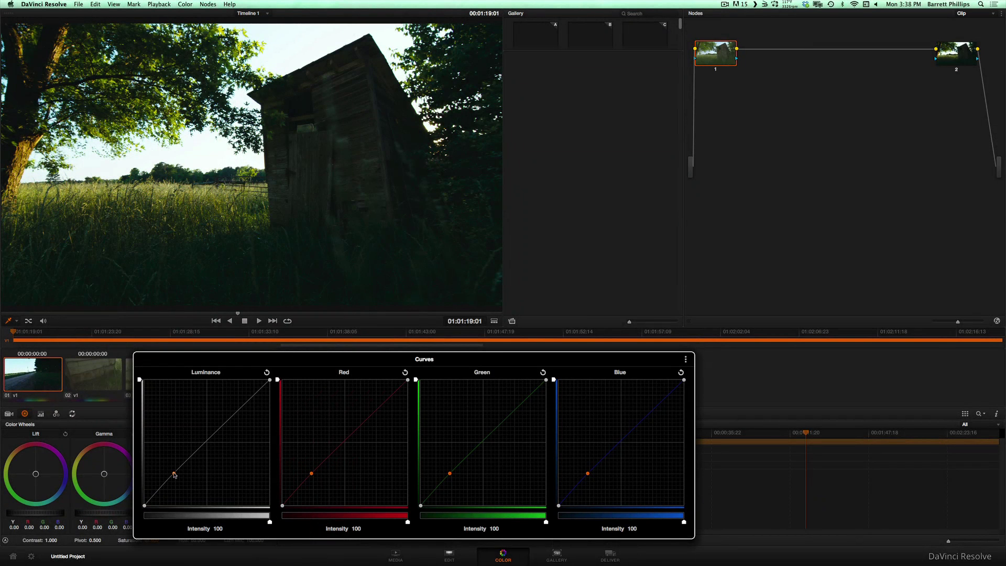
{"action": "left_click_drag", "start_coordinate": [174, 474], "coordinate": [170, 466]}
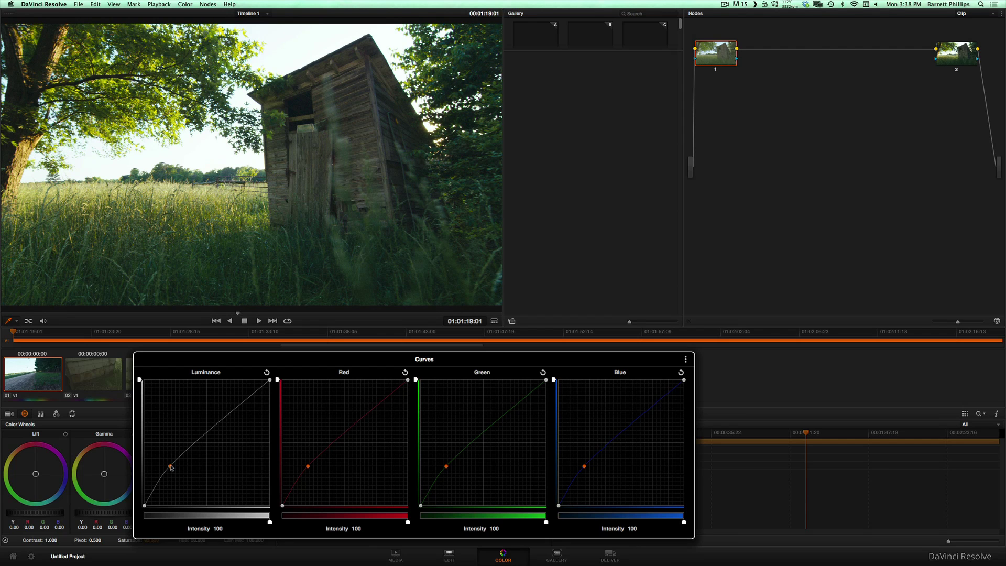
{"action": "left_click", "coordinate": [238, 406]}
{"action": "left_click_drag", "start_coordinate": [237, 406], "coordinate": [241, 416]}
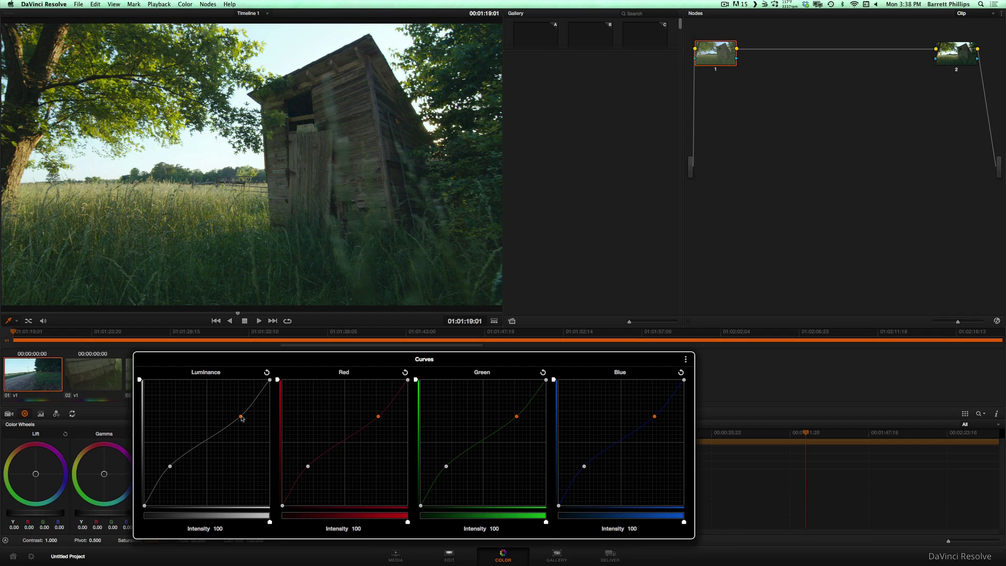
Fine-tune the upper and lower luminance points to settle a gentle S-curve
{"action": "left_click_drag", "start_coordinate": [241, 417], "coordinate": [233, 405]}
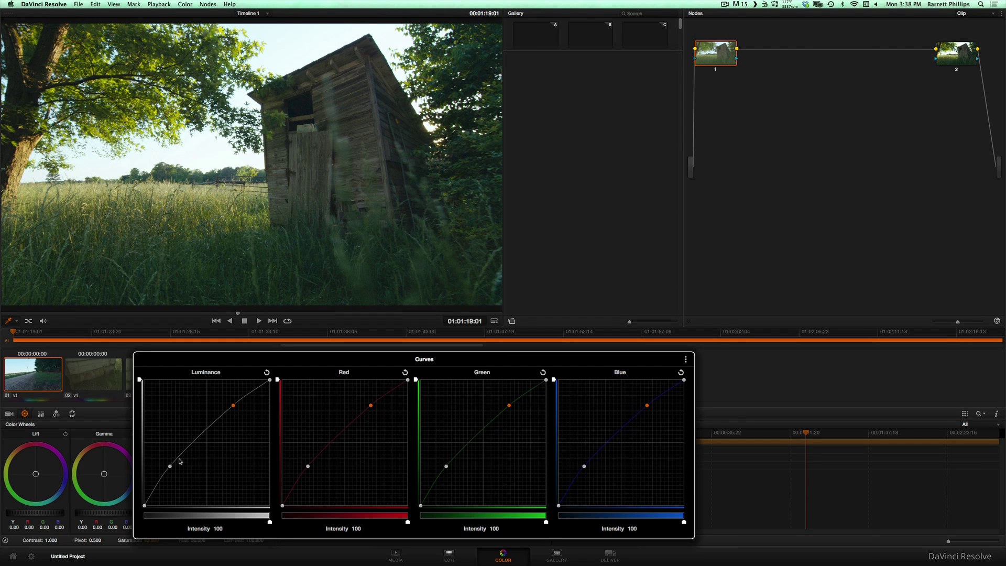
{"action": "left_click_drag", "start_coordinate": [172, 466], "coordinate": [180, 485]}
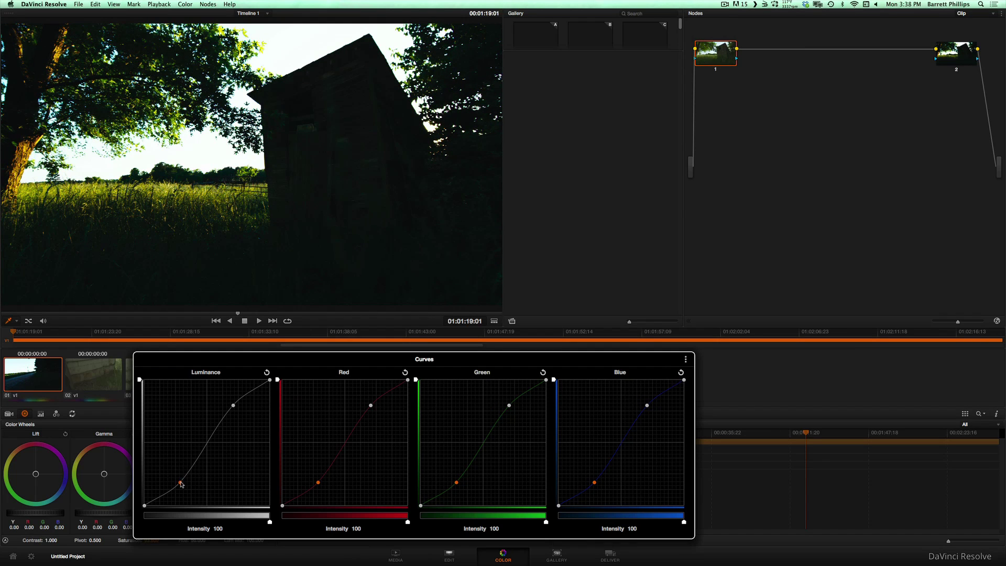
{"action": "left_click_drag", "start_coordinate": [181, 483], "coordinate": [173, 468]}
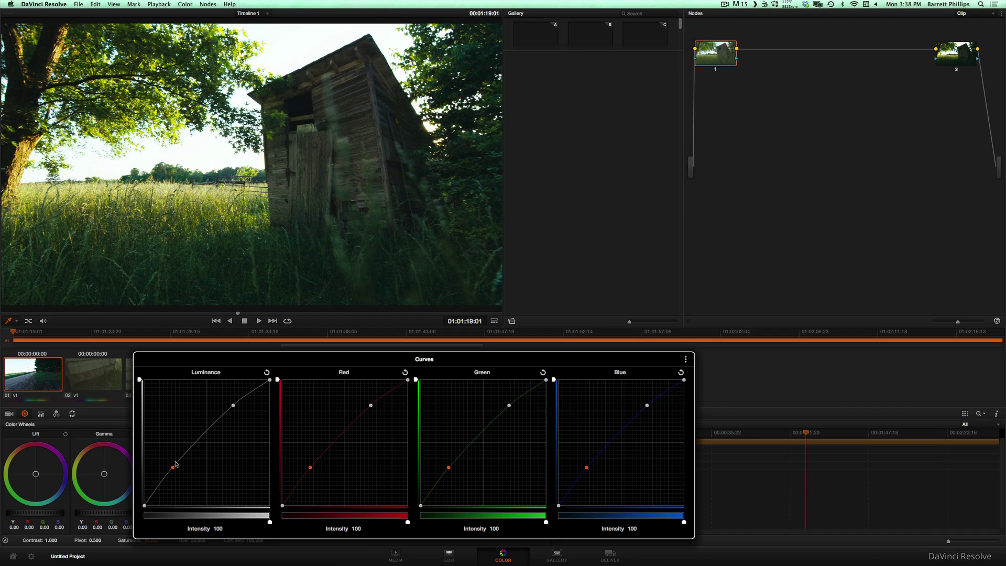
{"action": "left_click", "coordinate": [233, 406]}
{"action": "left_click_drag", "start_coordinate": [234, 407], "coordinate": [241, 418]}
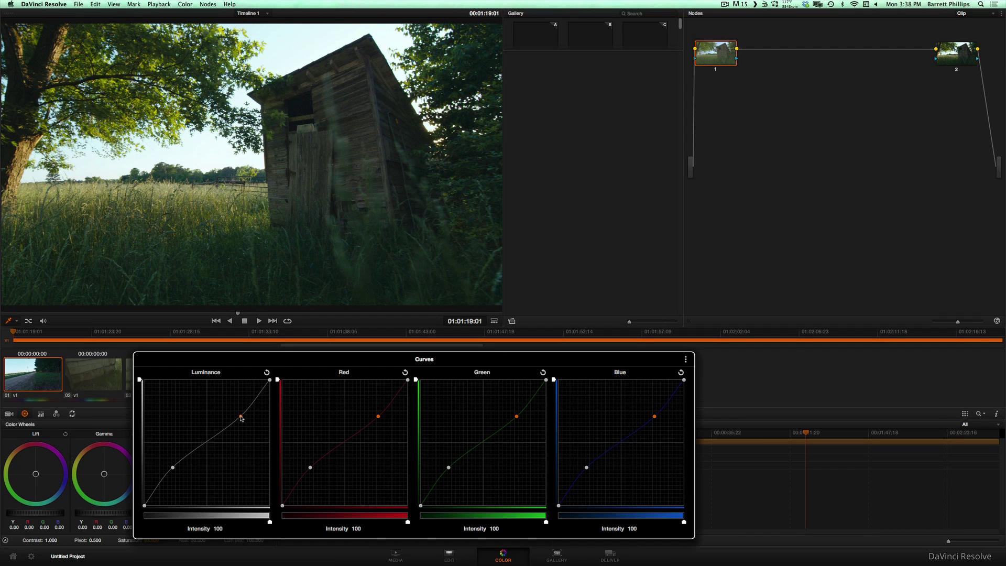
{"action": "left_click_drag", "start_coordinate": [241, 418], "coordinate": [239, 414]}
{"action": "left_click_drag", "start_coordinate": [238, 413], "coordinate": [241, 418]}
Confirm Gang Custom Curves is set, then pull the green curve's upper point down in the expanded Curves
{"action": "left_click", "coordinate": [121, 351]}
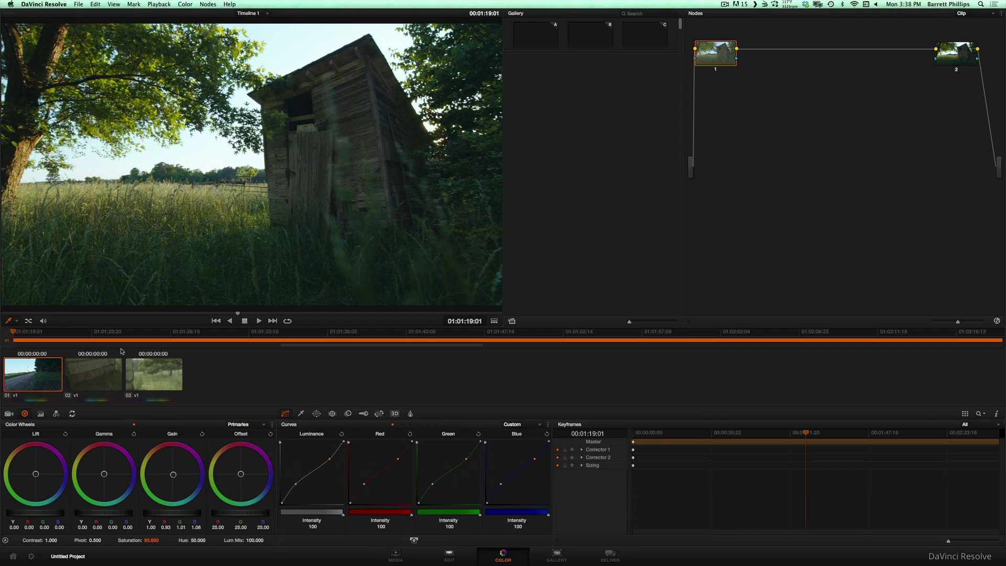
{"action": "left_click", "coordinate": [548, 425]}
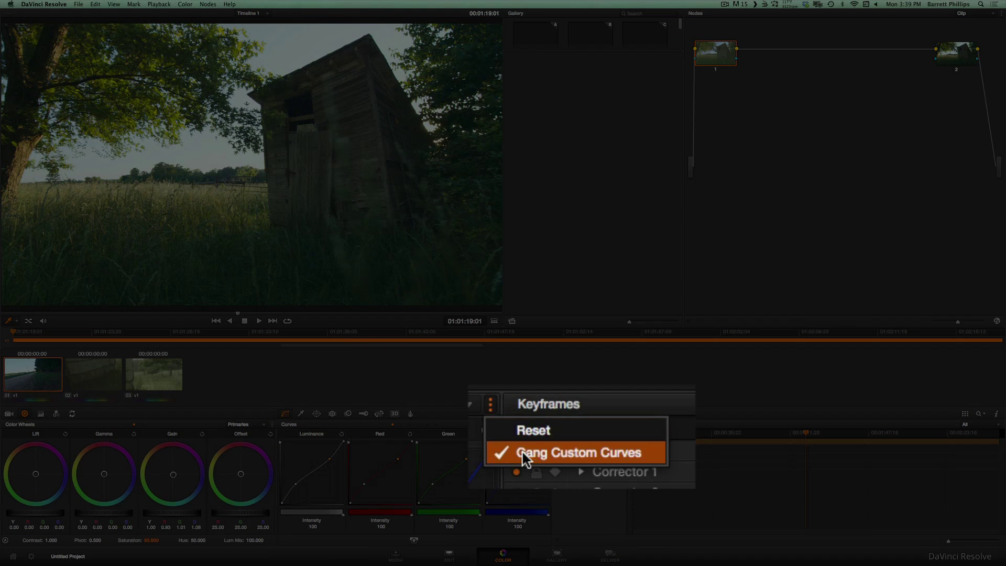
{"action": "left_click", "coordinate": [561, 444]}
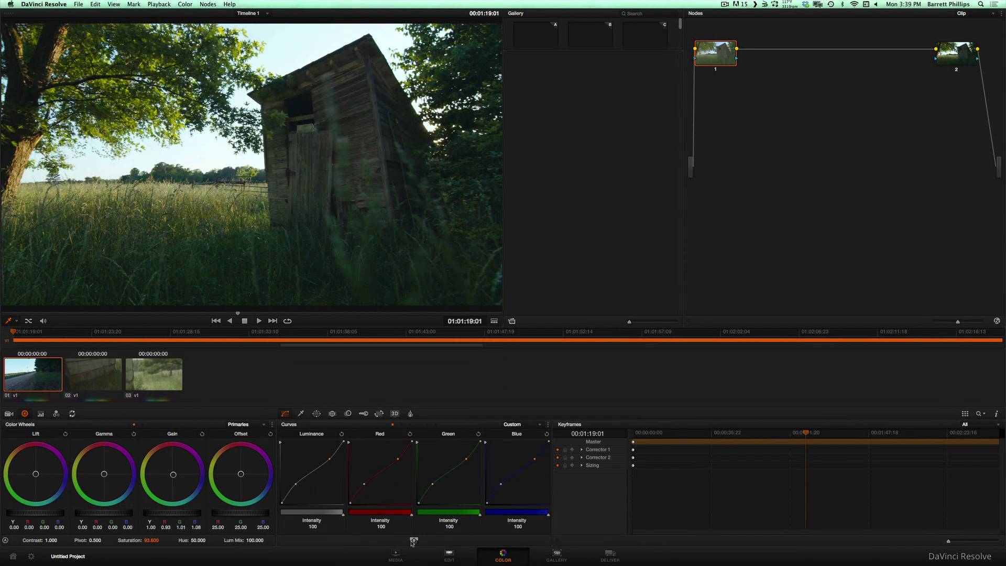
{"action": "left_click", "coordinate": [413, 541]}
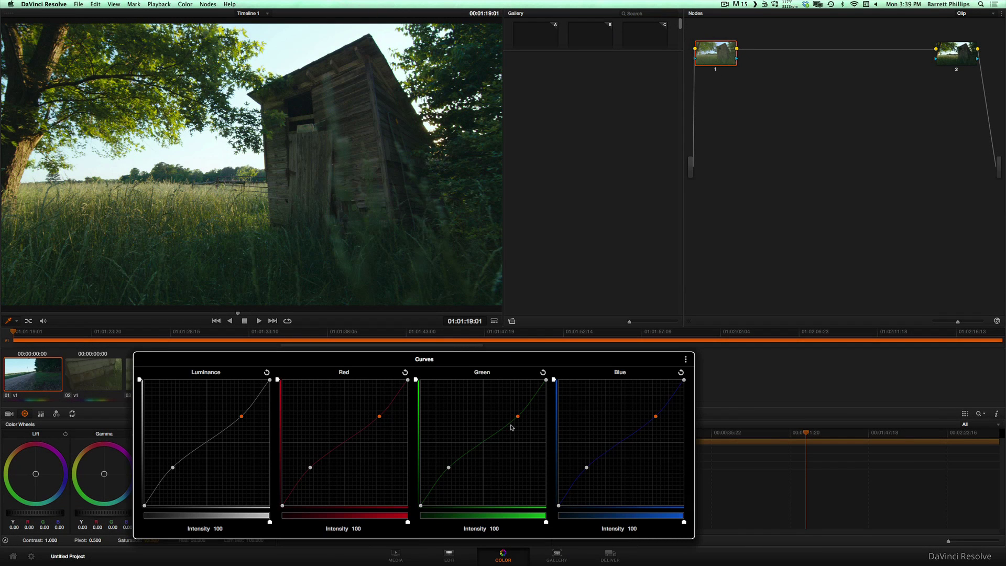
{"action": "left_click_drag", "start_coordinate": [517, 416], "coordinate": [512, 410]}
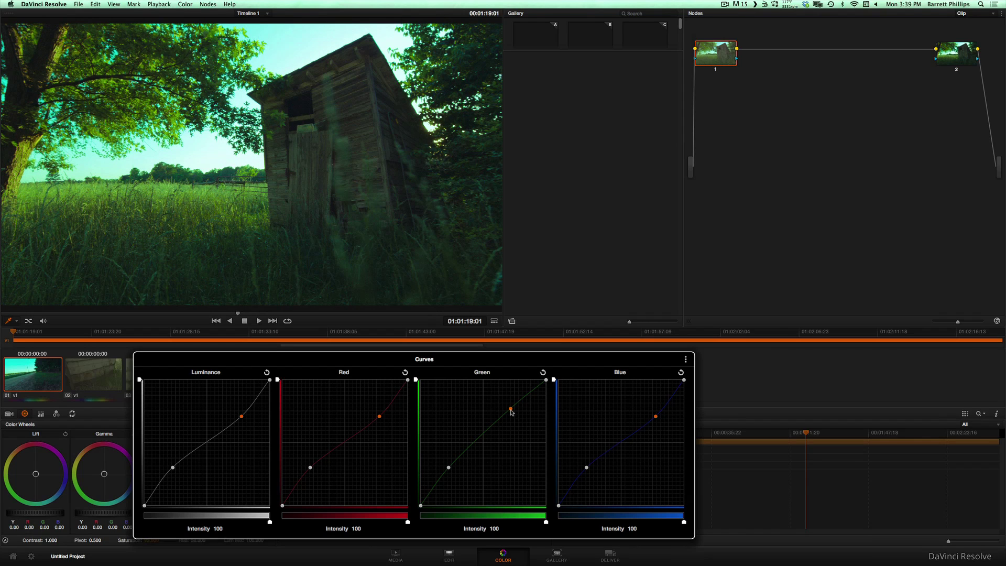
Undo the green curve change and scrub the shot to its sunset end in the Enhanced Viewer
{"action": "key", "text": "super+z"}
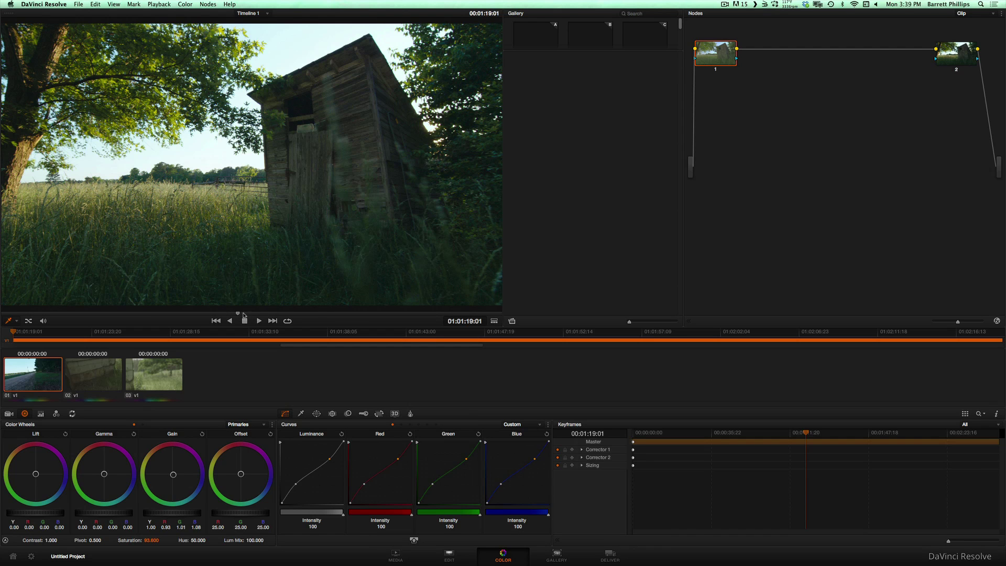
{"action": "key", "text": "alt+f"}
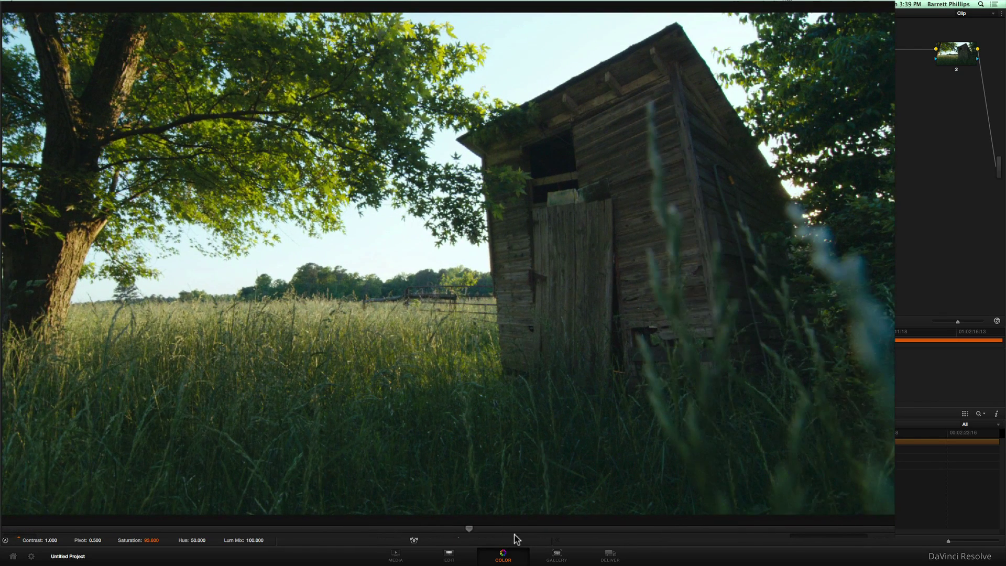
{"action": "left_click_drag", "start_coordinate": [516, 539], "coordinate": [787, 535]}
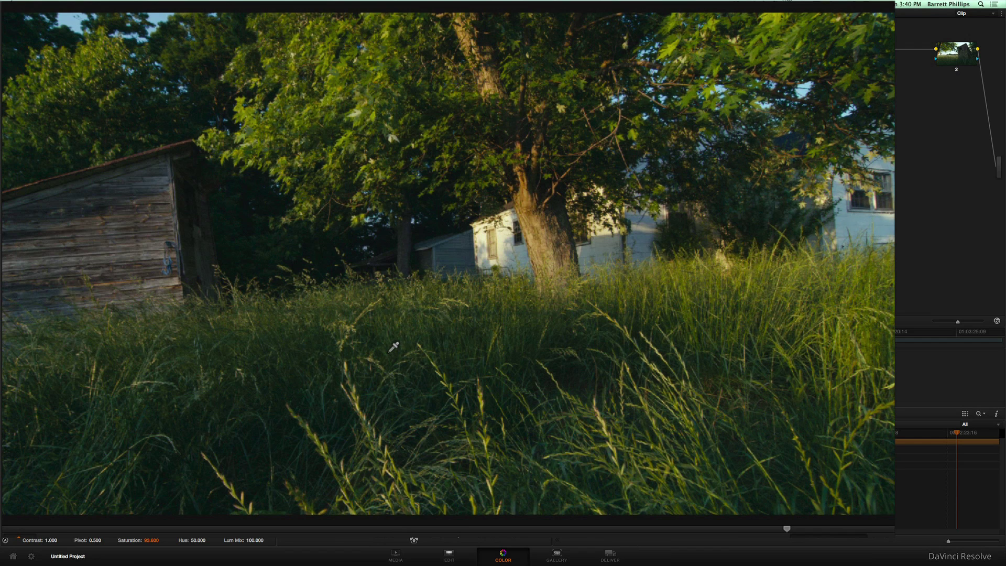
Copy clip 01's film-print grade onto clip 02 and play it through to the shot by the house
{"action": "key", "text": "alt+f"}
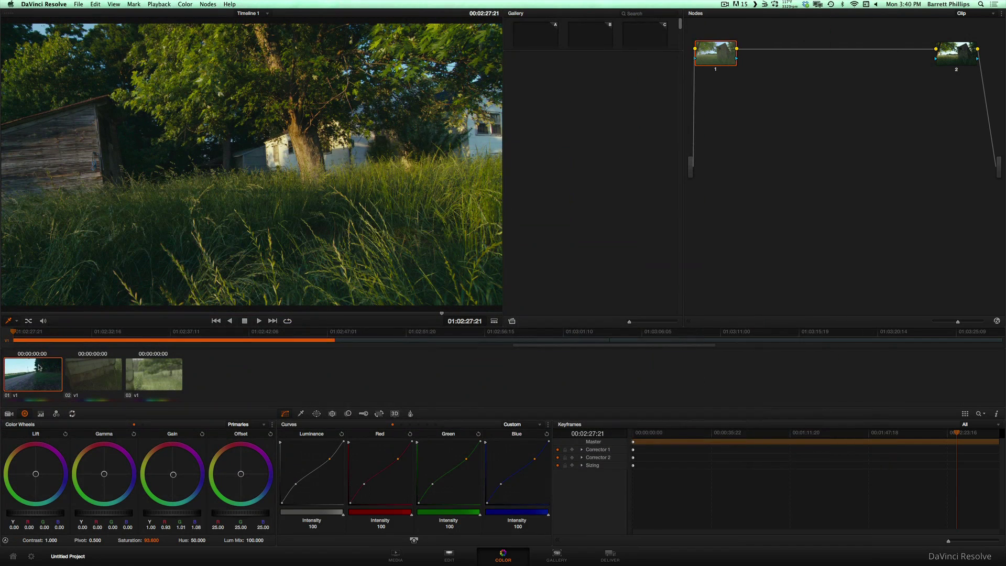
{"action": "left_click", "coordinate": [93, 376]}
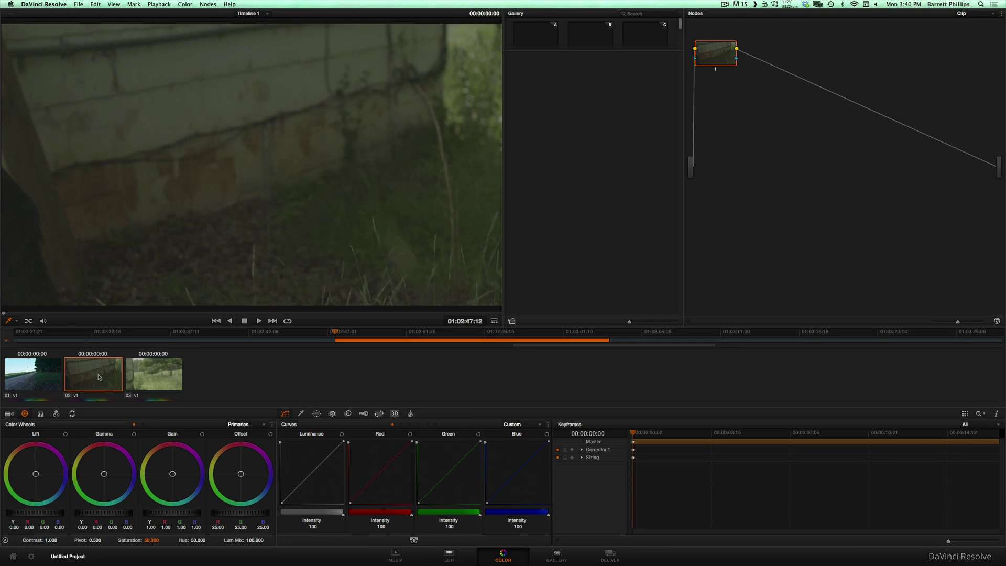
{"action": "left_click", "coordinate": [89, 314]}
{"action": "left_click", "coordinate": [96, 314]}
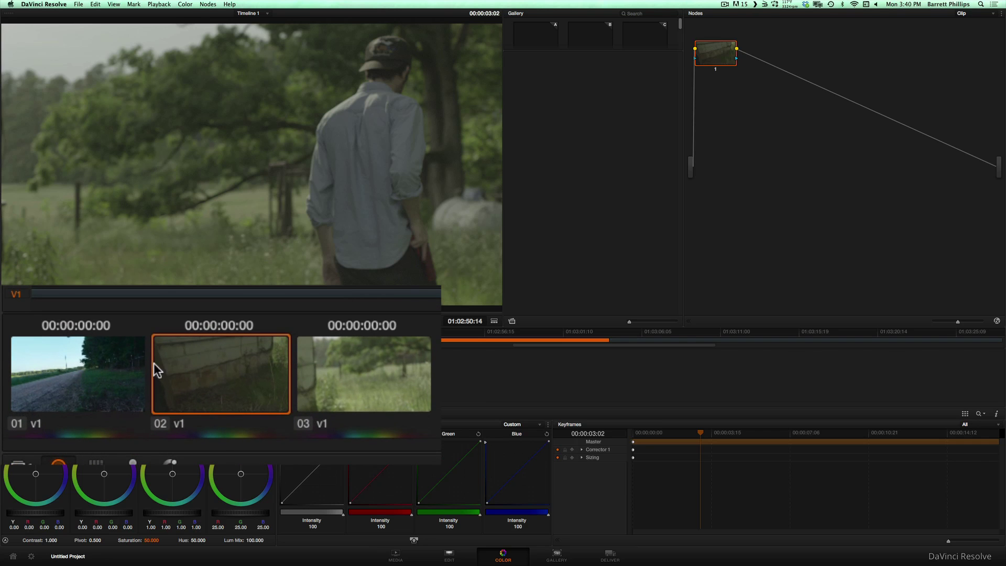
{"action": "middle_click", "coordinate": [83, 375]}
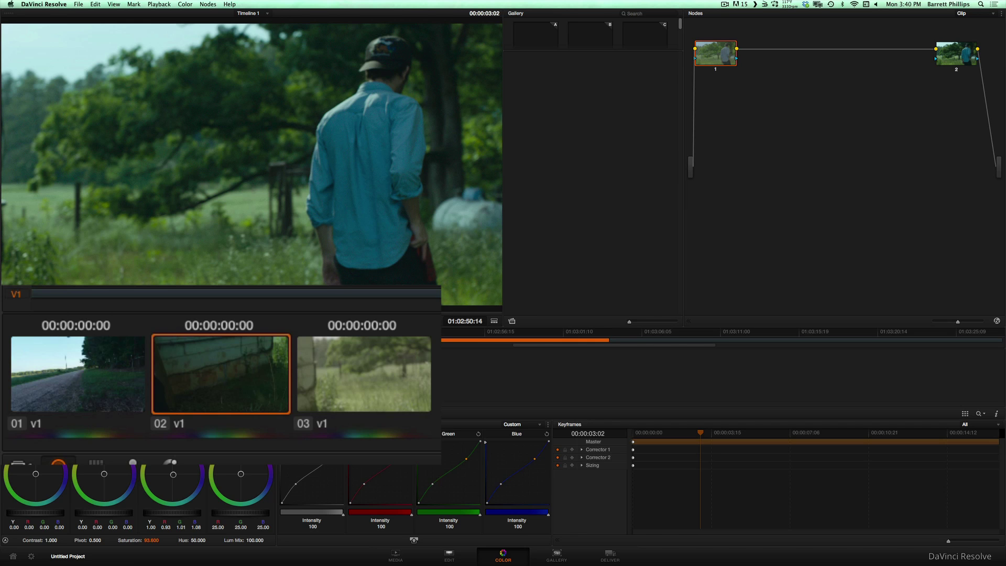
{"action": "key", "text": "space"}
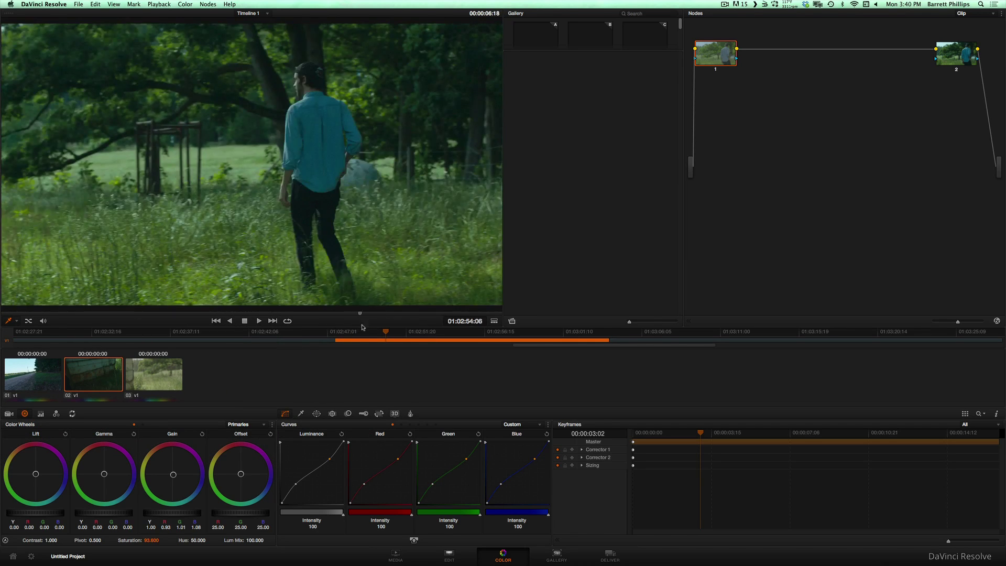
{"action": "left_click_drag", "start_coordinate": [363, 327], "coordinate": [395, 326]}
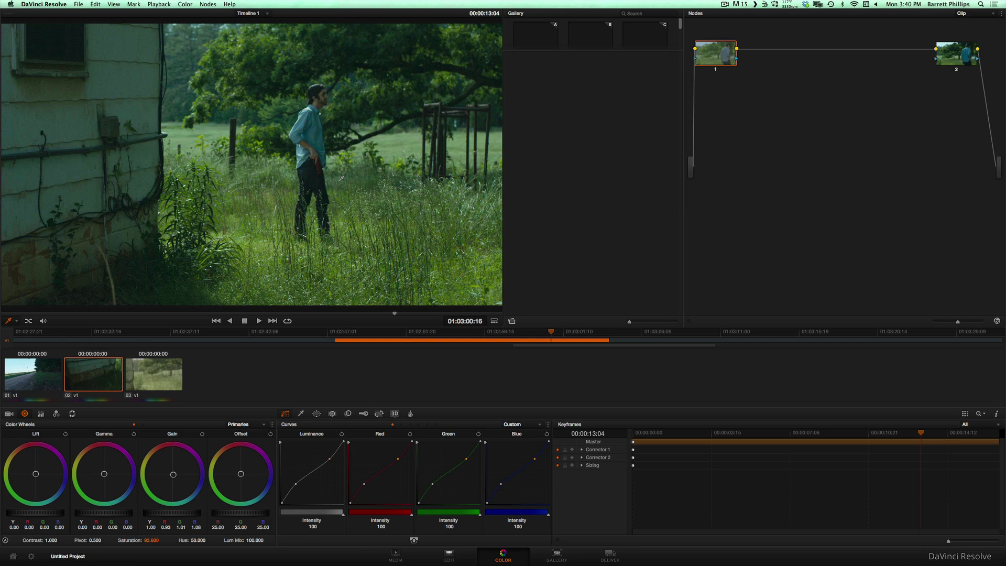
{"action": "key", "text": "shift+super+d"}
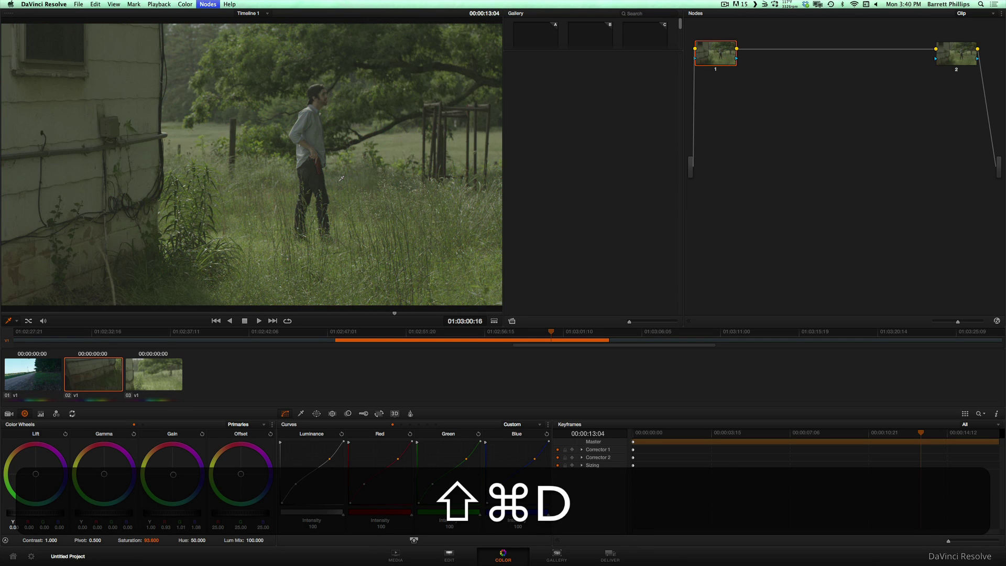
{"action": "key", "text": "shift+super+d"}
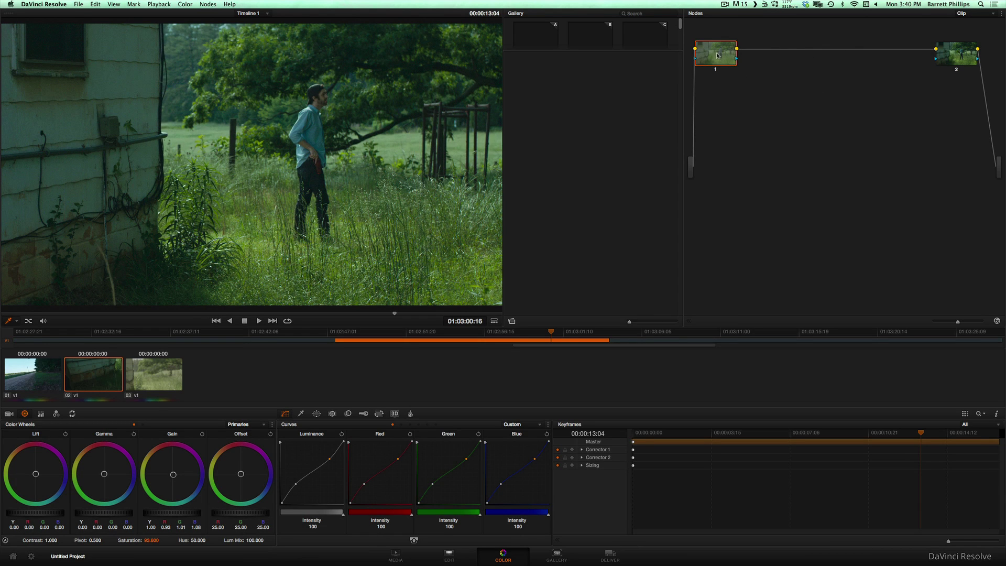
{"action": "key", "text": "super"}
{"action": "key", "text": "super+d"}
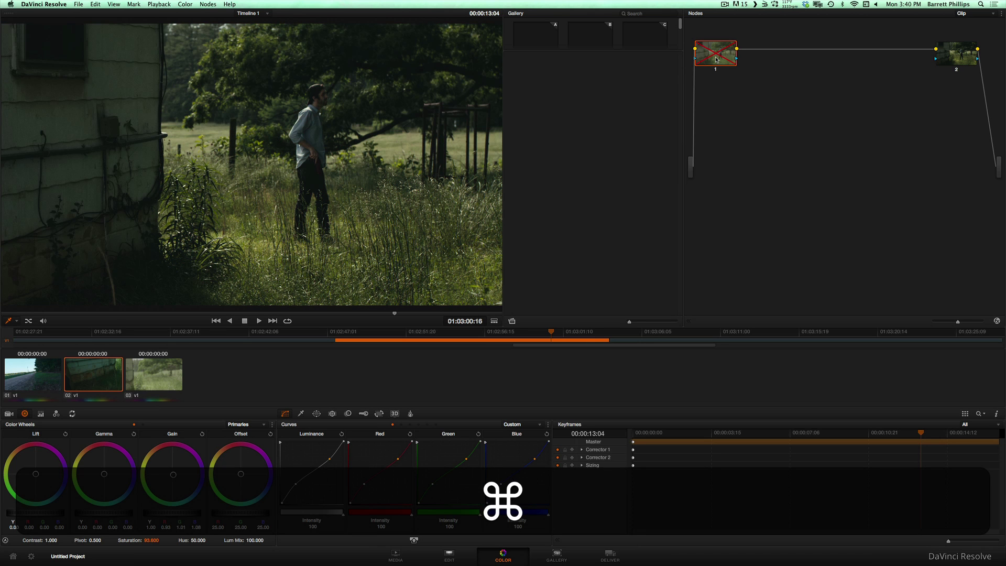
{"action": "key", "text": "super+d"}
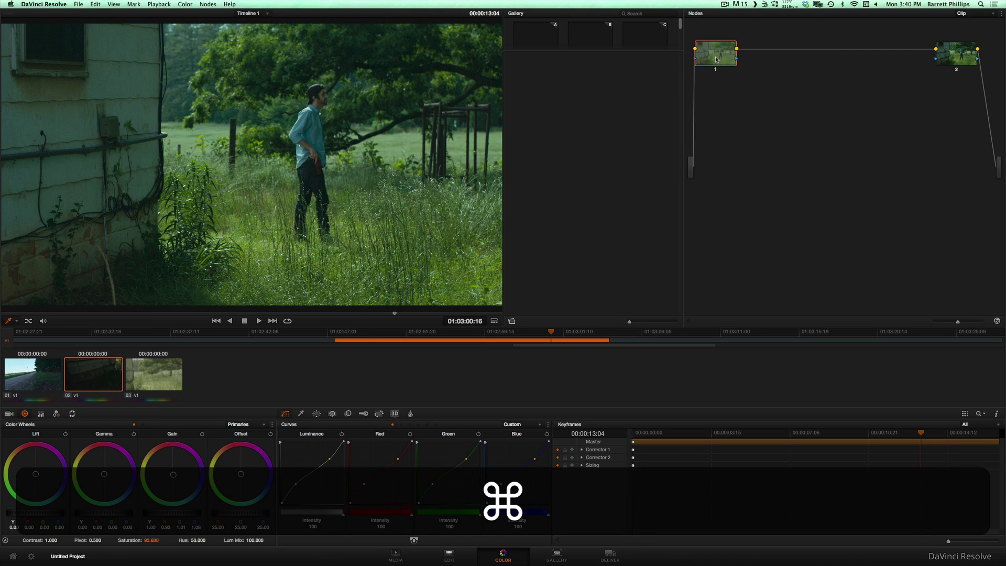
Give clip 03 the grade from clip 02 by middle-click, then scrub through clip 03 to check it
{"action": "left_click", "coordinate": [138, 374]}
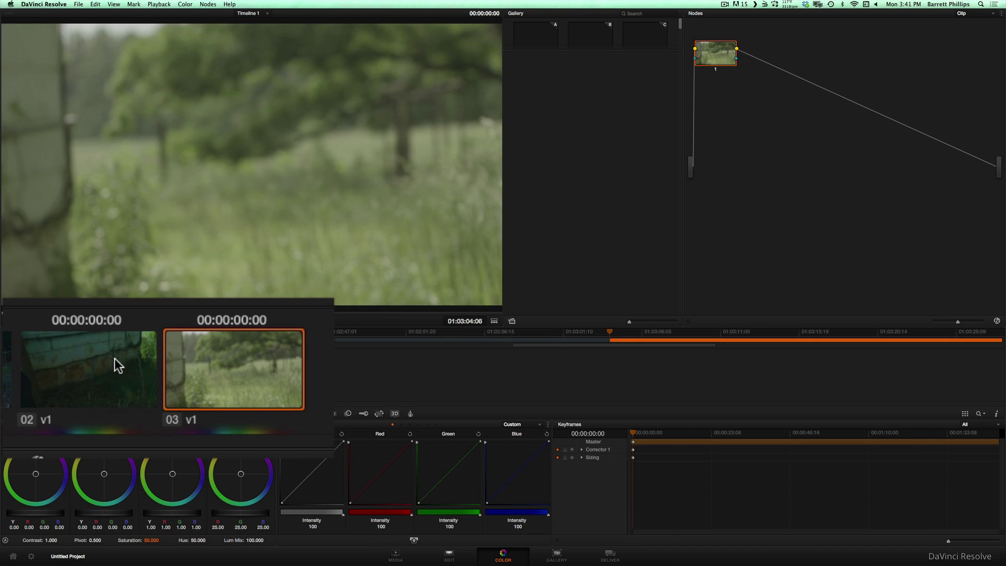
{"action": "middle_click", "coordinate": [116, 363]}
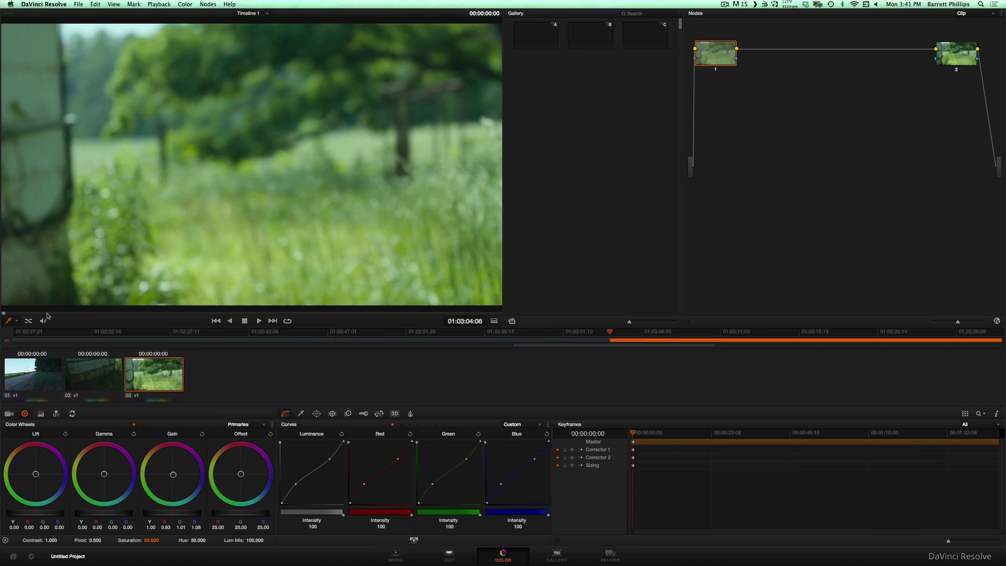
{"action": "left_click_drag", "start_coordinate": [47, 316], "coordinate": [107, 322]}
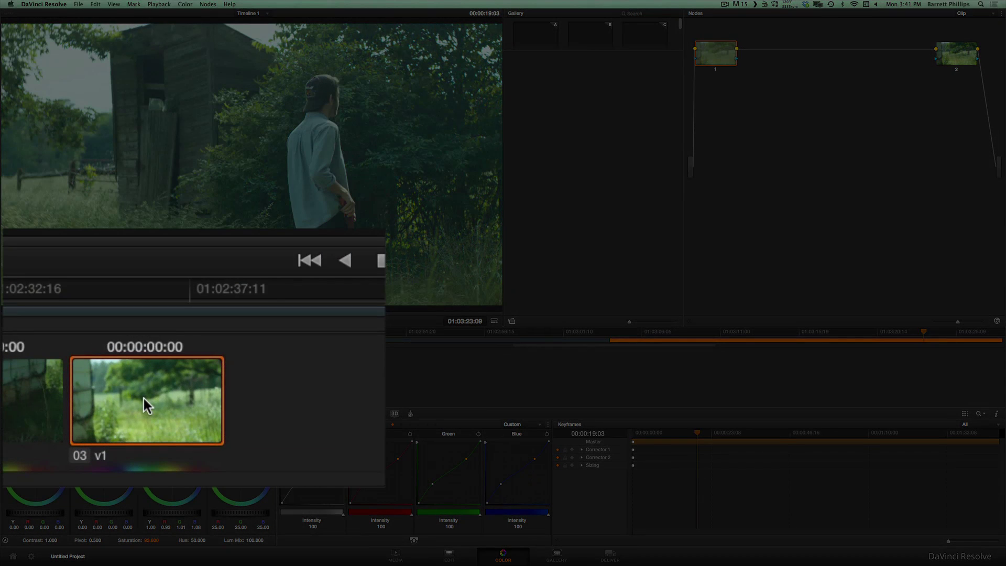
Generate a 3D LUT from clip 03's grade and point the save dialog at the DP7 drive
{"action": "right_click", "coordinate": [155, 376]}
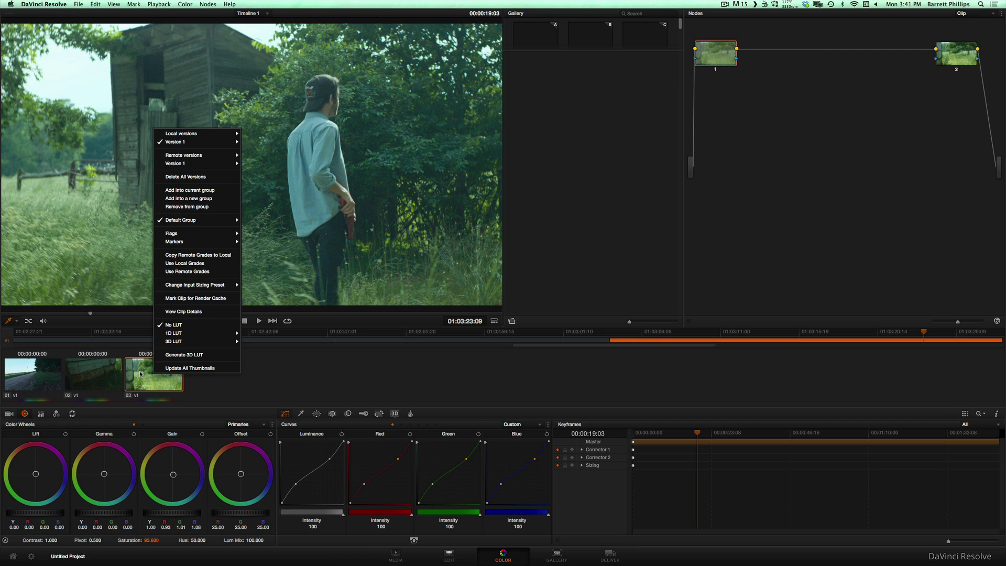
{"action": "left_click", "coordinate": [192, 355]}
{"action": "scroll", "coordinate": [266, 331], "scroll_direction": "down", "scroll_amount": 2}
{"action": "scroll", "coordinate": [275, 323], "scroll_direction": "down", "scroll_amount": 4}
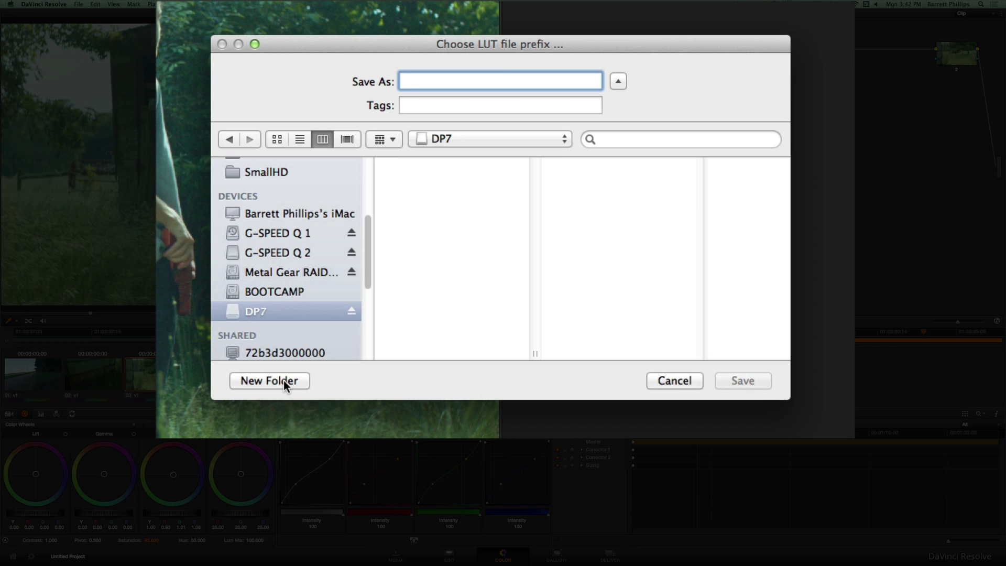
Create an F35 folder on DP7 and save the LUT there as BlueHighlightsFilmPrint
{"action": "left_click", "coordinate": [284, 381]}
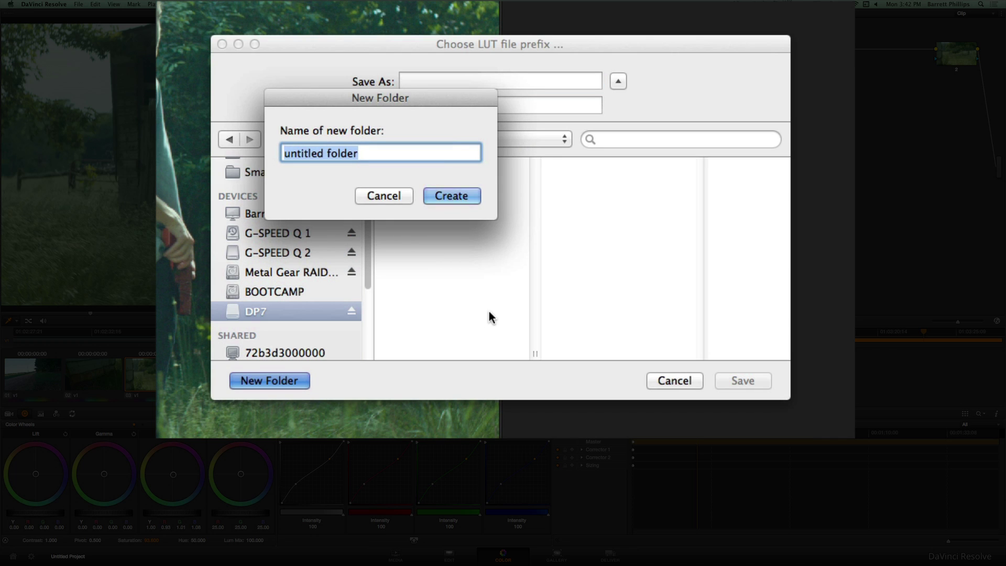
{"action": "type", "text": "FF"}
{"action": "key", "text": "BackSpace"}
{"action": "type", "text": "34"}
{"action": "key", "text": "BackSpace"}
{"action": "type", "text": "5"}
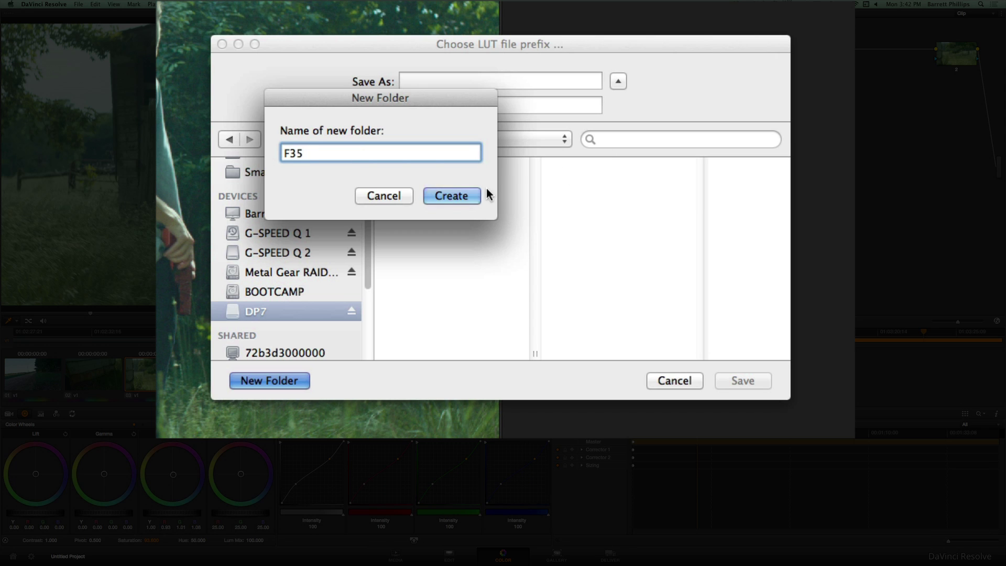
{"action": "left_click", "coordinate": [449, 199]}
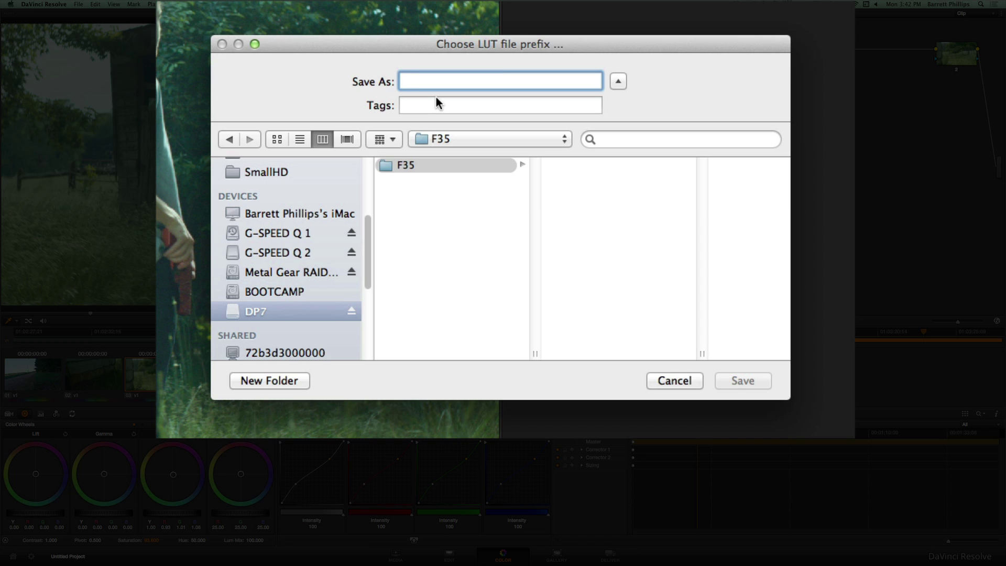
{"action": "type", "text": "Blue"}
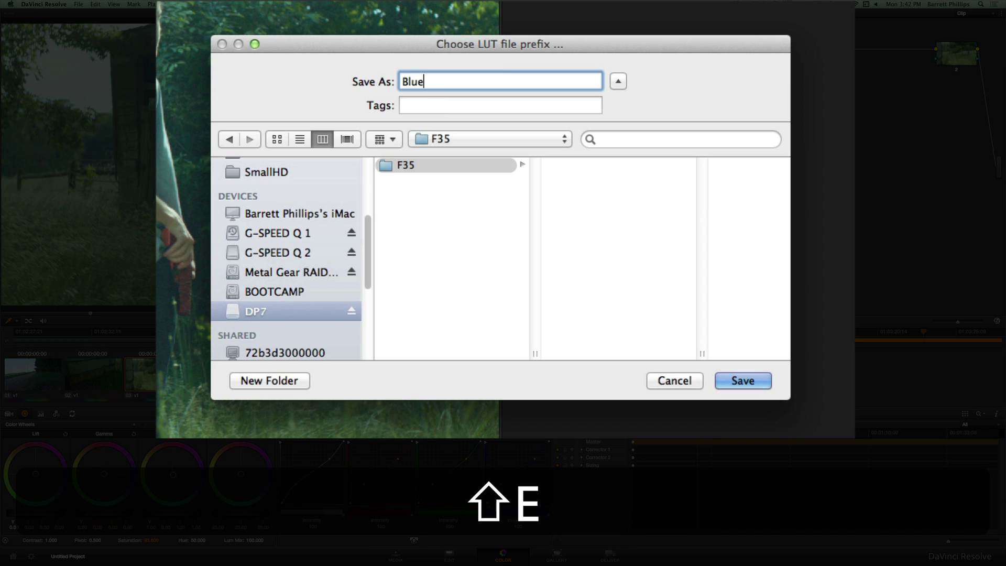
{"action": "type", "text": "Highlights"}
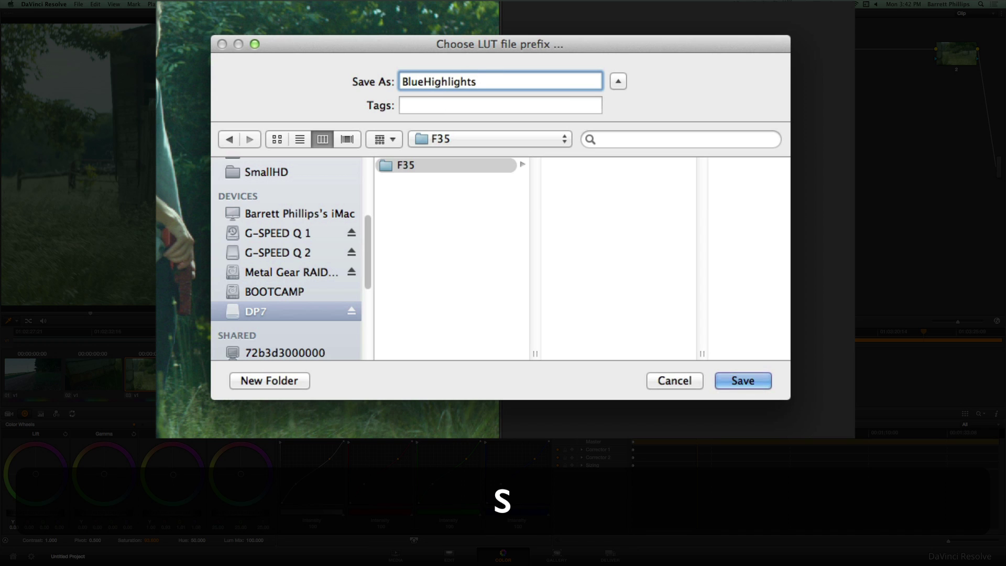
{"action": "type", "text": "FilmPrint"}
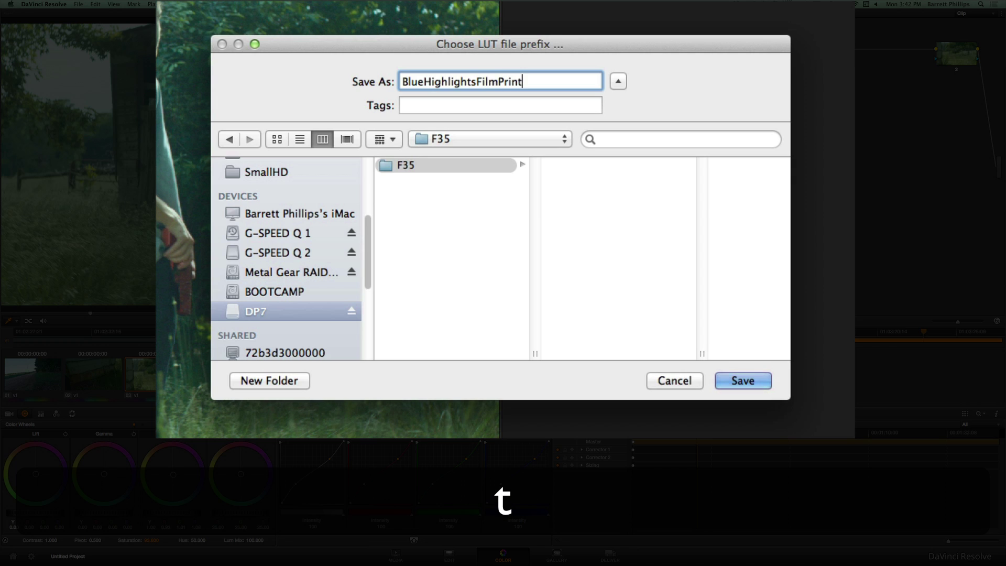
{"action": "left_click", "coordinate": [749, 382]}
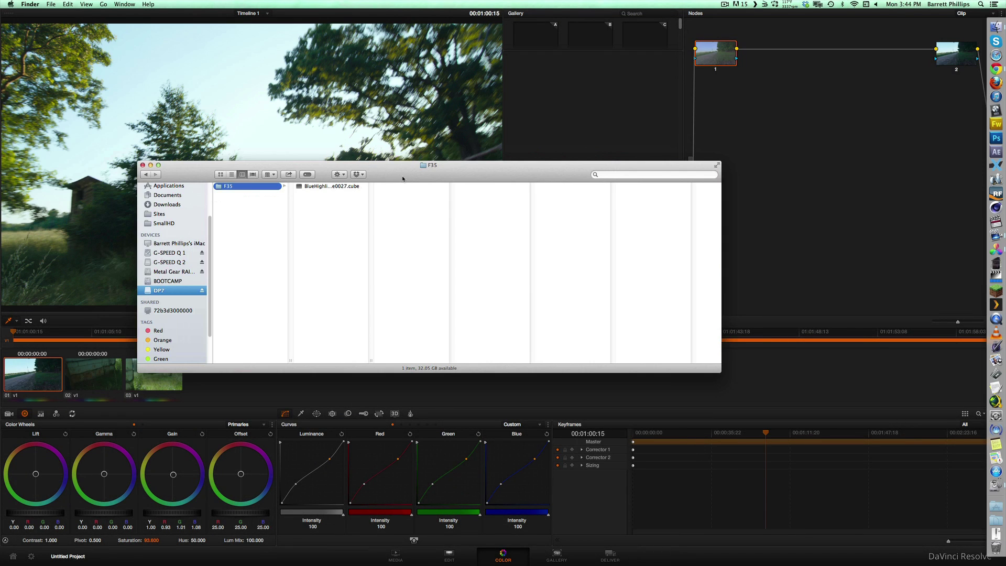
Rename the exported file to BlueHighlightsFilmPrint.cube, removing the '_3.Capture0027' suffix
{"action": "left_click", "coordinate": [330, 186]}
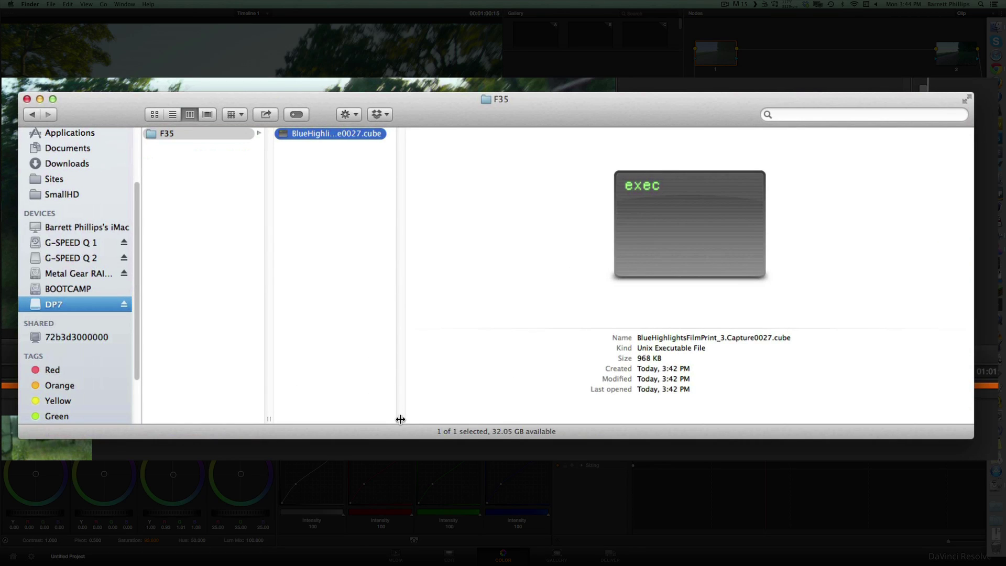
{"action": "left_click_drag", "start_coordinate": [348, 399], "coordinate": [544, 403]}
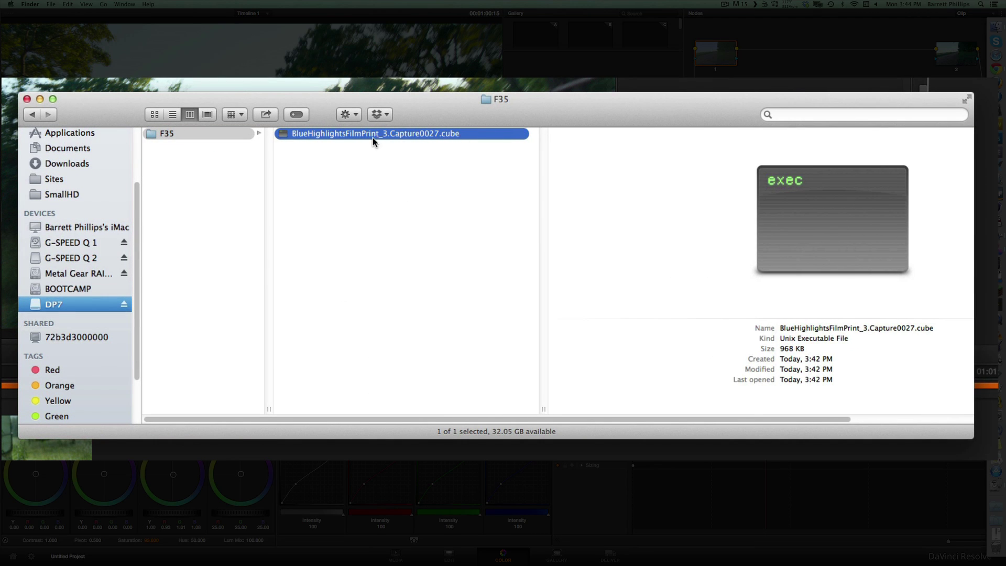
{"action": "scroll", "coordinate": [377, 137], "scroll_direction": "right", "scroll_amount": 3}
{"action": "key", "text": "Return"}
{"action": "key", "text": "Right"}
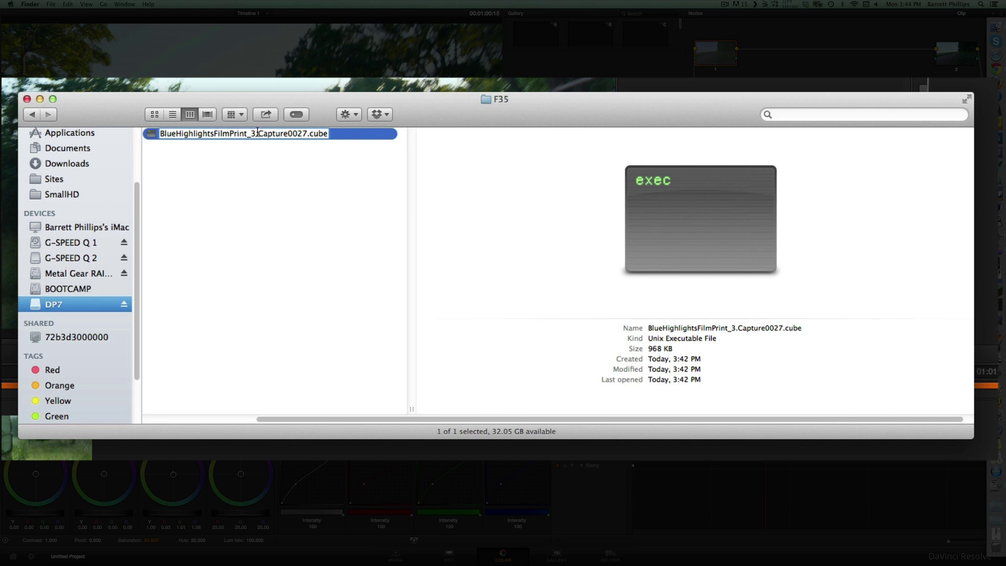
{"action": "key", "text": "BackSpace"}
{"action": "key", "text": "BackSpace"}
{"action": "key", "text": "BackSpace"}
{"action": "key", "text": "BackSpace"}
{"action": "key", "text": "BackSpace"}
{"action": "key", "text": "BackSpace"}
{"action": "key", "text": "BackSpace"}
{"action": "key", "text": "BackSpace"}
{"action": "key", "text": "BackSpace"}
{"action": "key", "text": "BackSpace"}
{"action": "key", "text": "BackSpace"}
{"action": "key", "text": "BackSpace"}
{"action": "key", "text": "BackSpace"}
{"action": "key", "text": "BackSpace"}
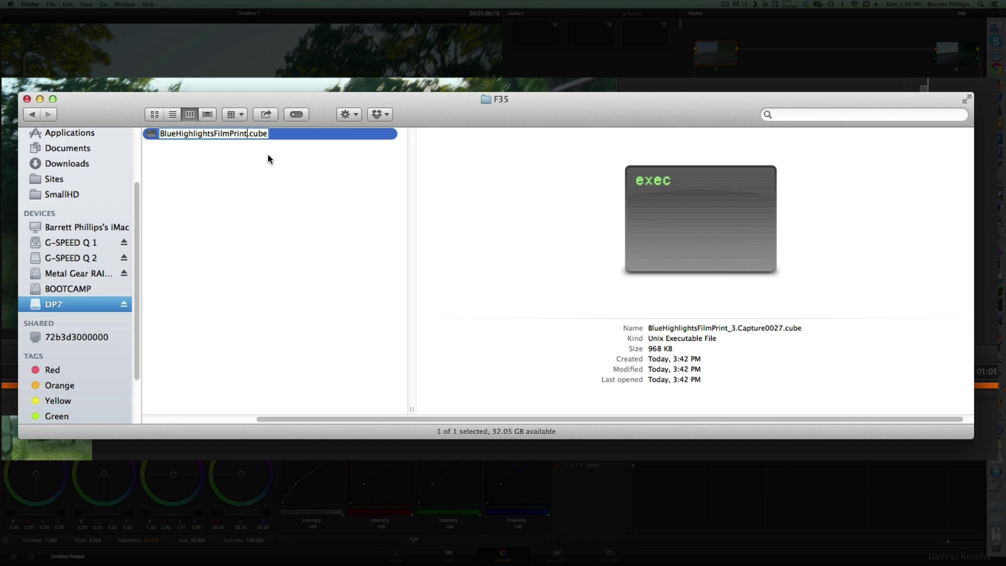
{"action": "key", "text": "Return"}
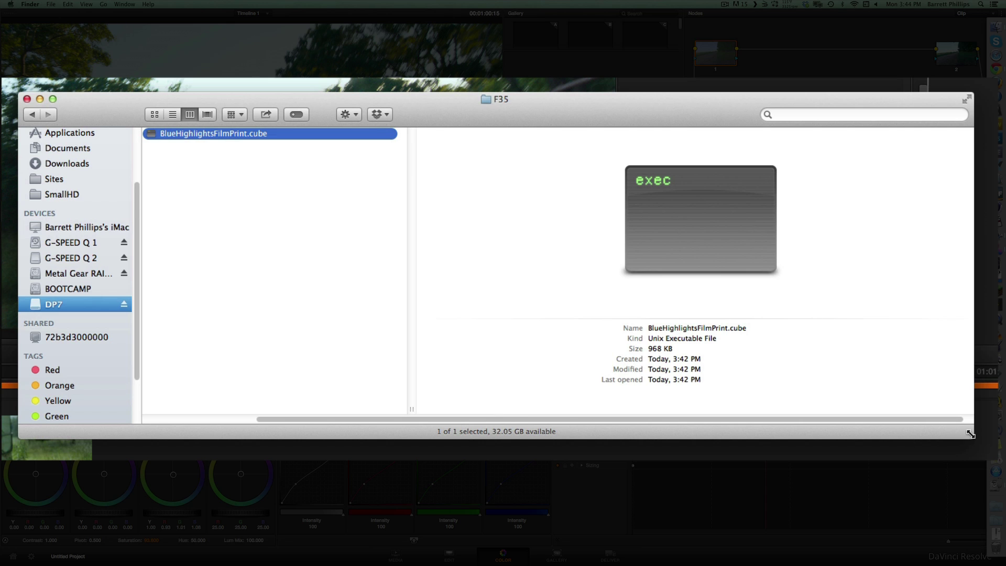
{"action": "left_click_drag", "start_coordinate": [970, 434], "coordinate": [998, 459]}
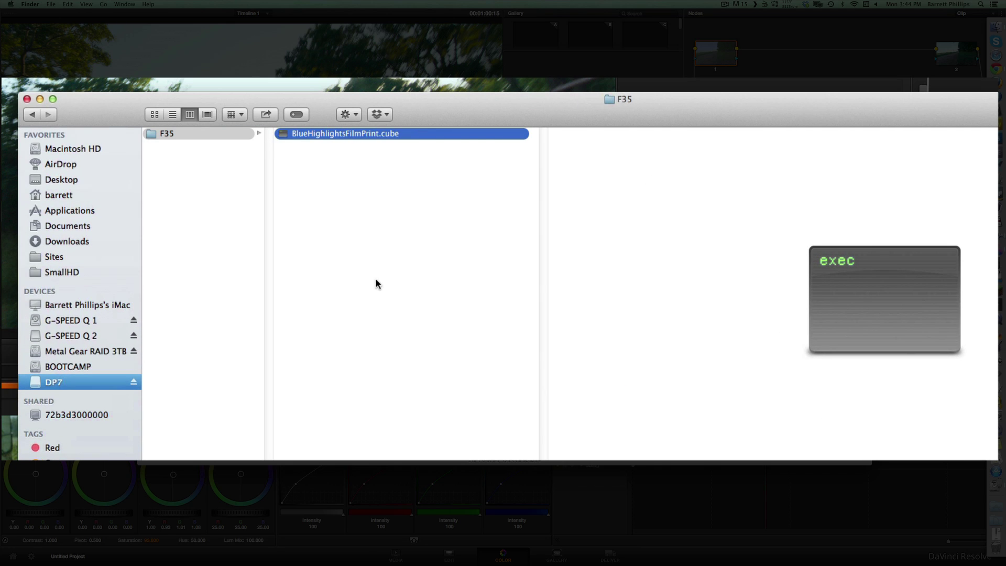
Highlight the SD card's F35 folder in the DP7 monitor's Looks menu
{"action": "left_click", "coordinate": [308, 186]}
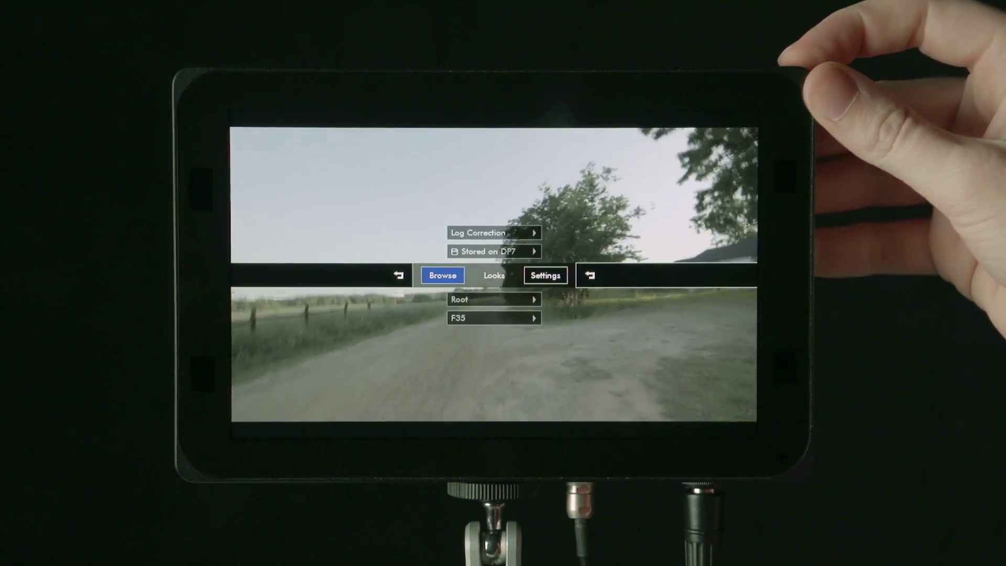
{"action": "key", "text": "Return"}
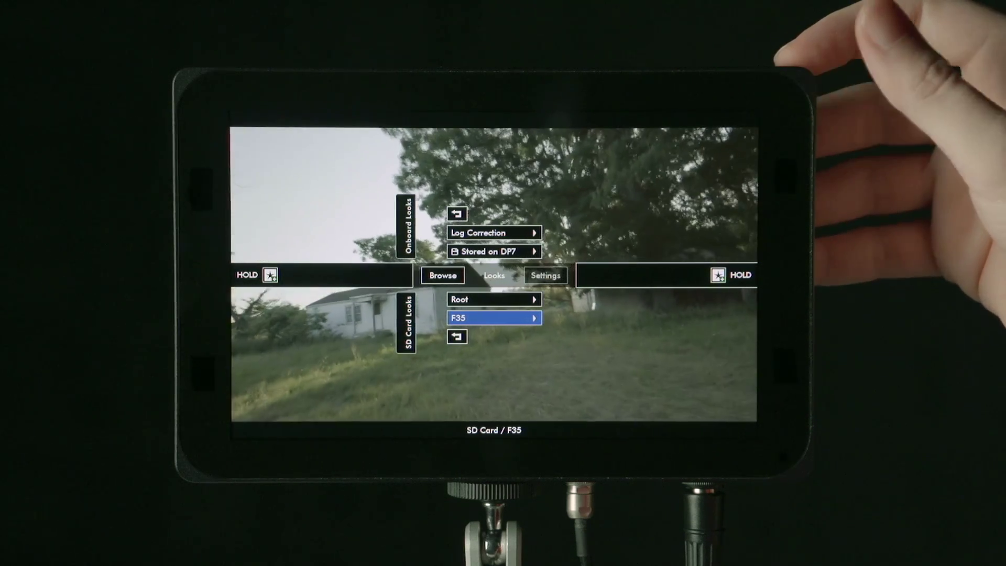
Load BlueHighlightsFilmPrint.cube from the F35 folder onto the DP7 picture
{"action": "key", "text": "Return"}
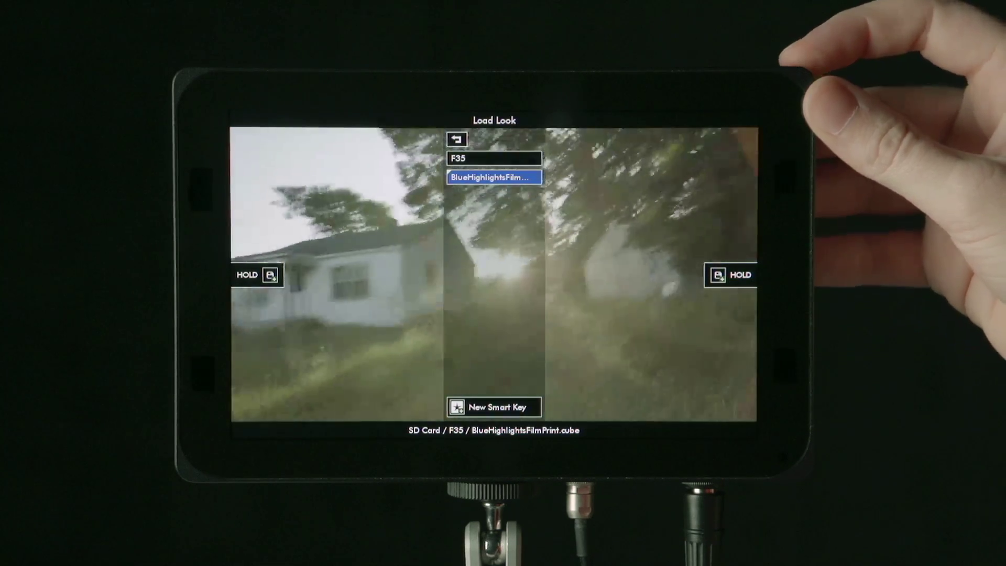
{"action": "key", "text": "Return"}
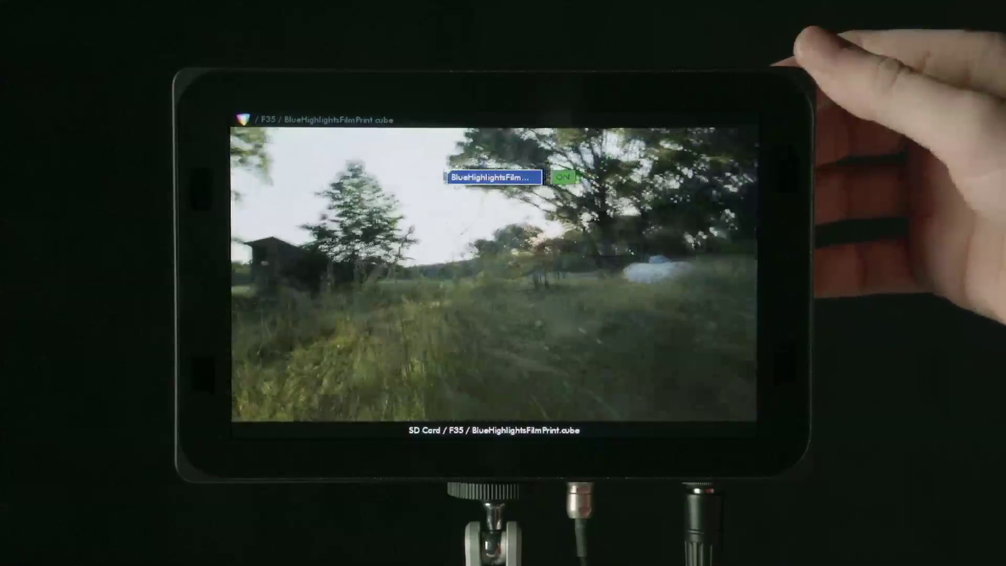
Assign the BlueHighlightsFilmPrint look to an empty smart key and toggle it off and on
{"action": "key", "text": "Return"}
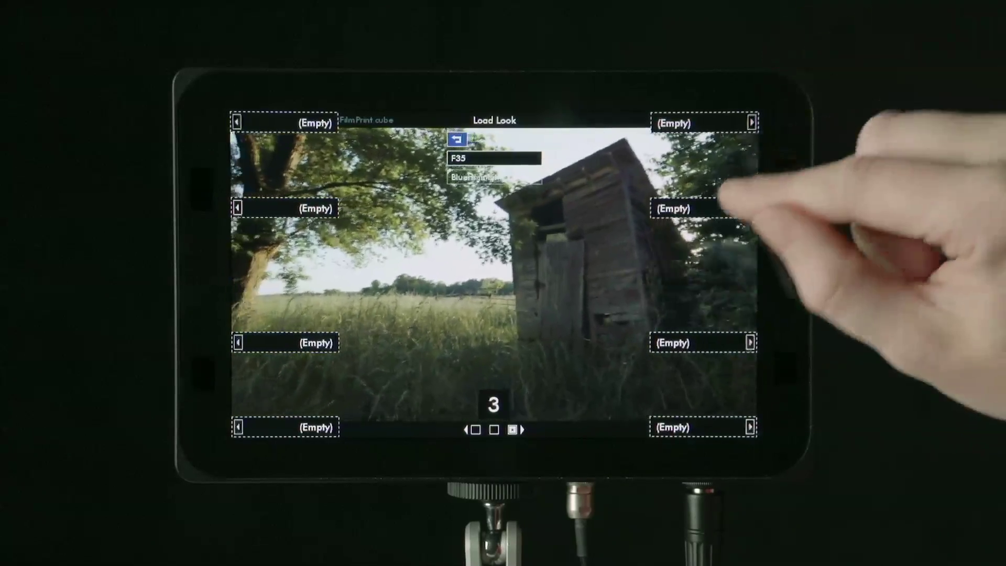
{"action": "left_click", "coordinate": [703, 209]}
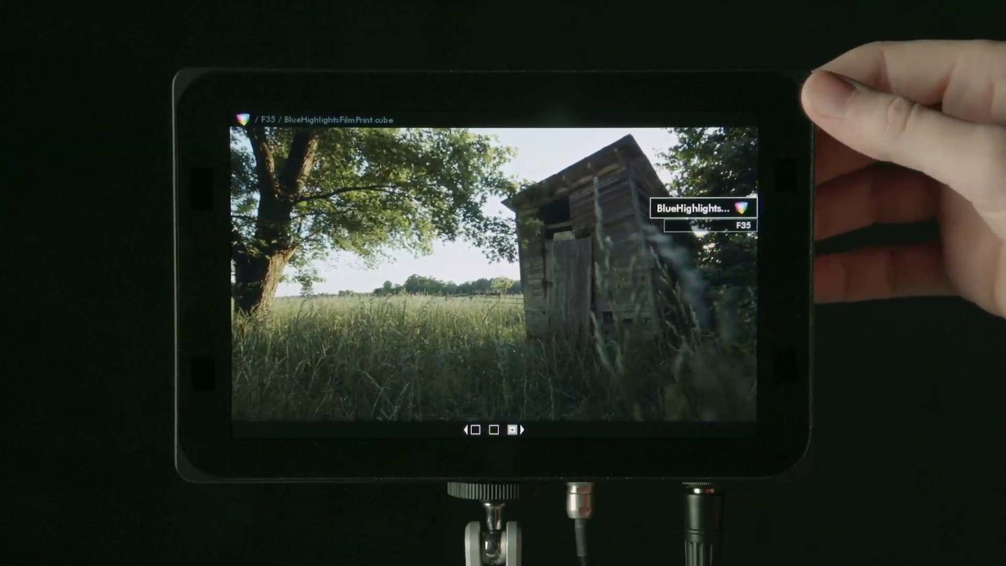
{"action": "left_click", "coordinate": [728, 209]}
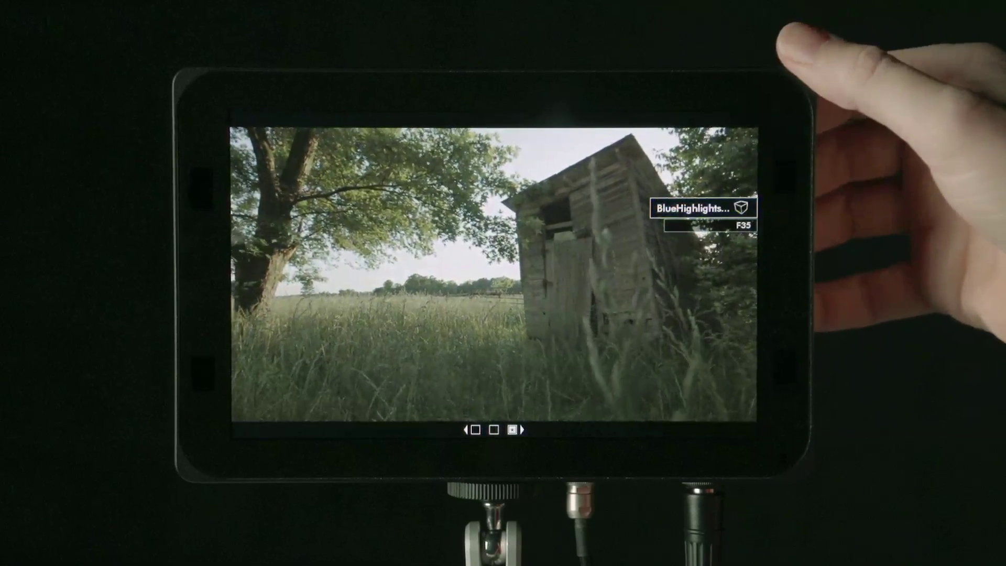
{"action": "left_click", "coordinate": [729, 208]}
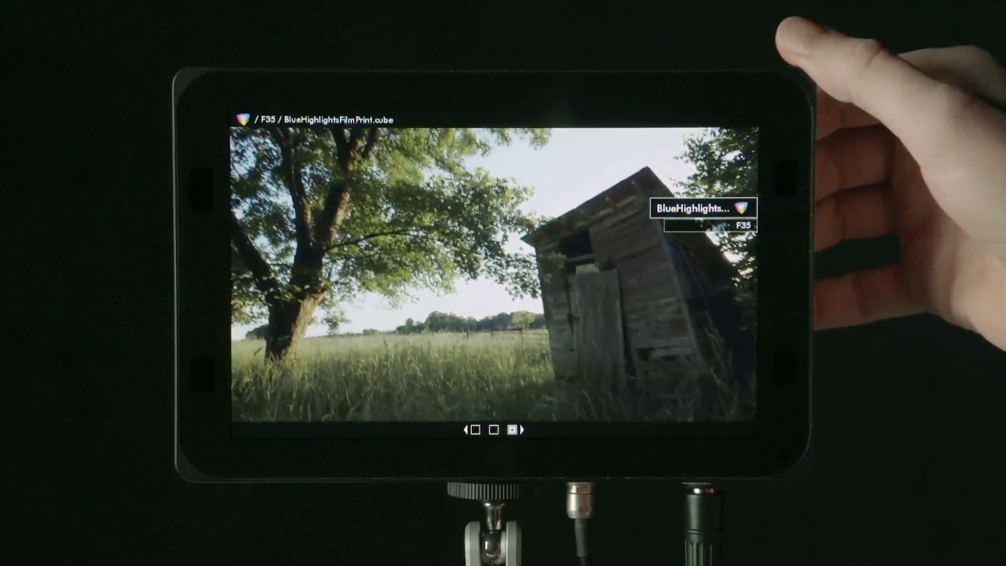